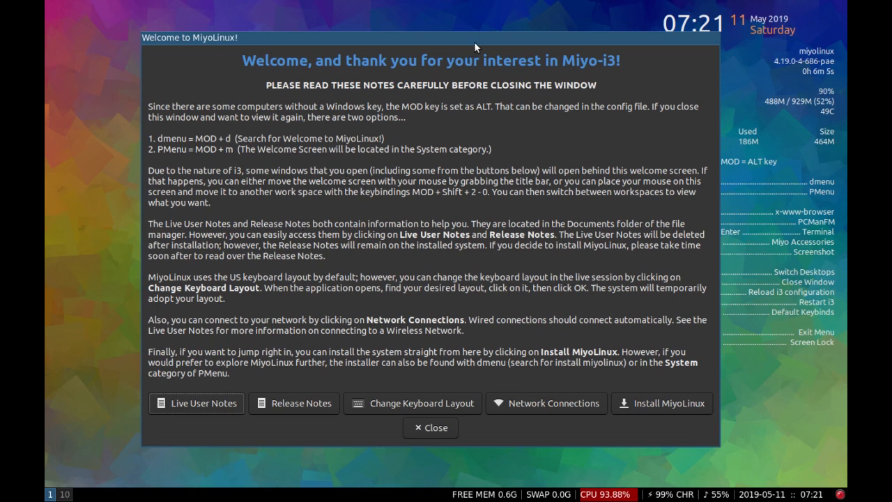
# Step: Move the welcome screen aside to view the desktop keybindings, and open the Live User Notes behind it
pyautogui.moveTo(474, 44); pyautogui.dragTo(399, 30)
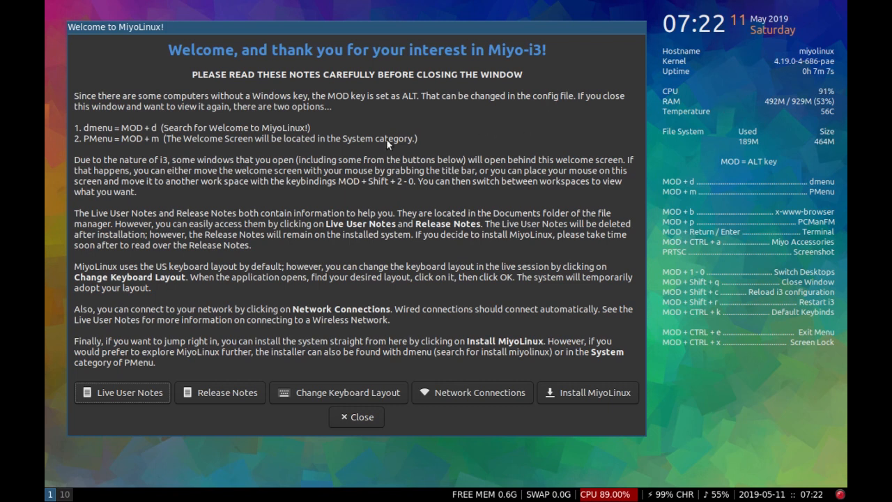
pyautogui.moveTo(386, 29); pyautogui.dragTo(490, 38)
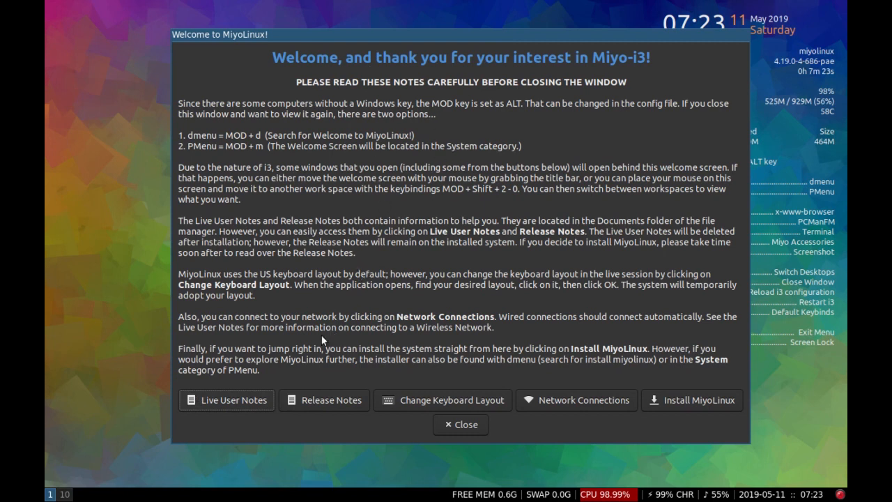
pyautogui.click(231, 401)
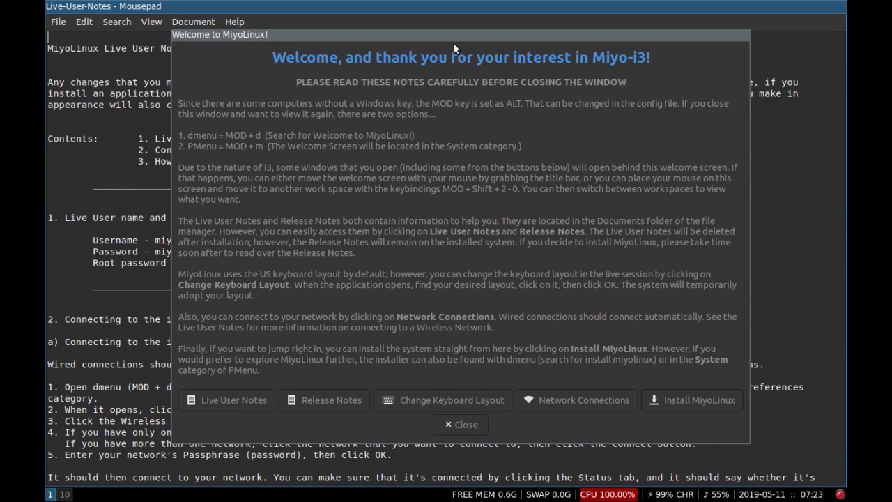
pyautogui.moveTo(453, 36)
pyautogui.mouseDown()
pyautogui.moveTo(439, 116)
pyautogui.moveTo(439, 391)
pyautogui.moveTo(468, 156)
pyautogui.moveTo(195, 310)
pyautogui.moveTo(380, 431)
pyautogui.moveTo(589, 198)
pyautogui.moveTo(447, 21)
pyautogui.moveTo(446, 40)
pyautogui.mouseUp()
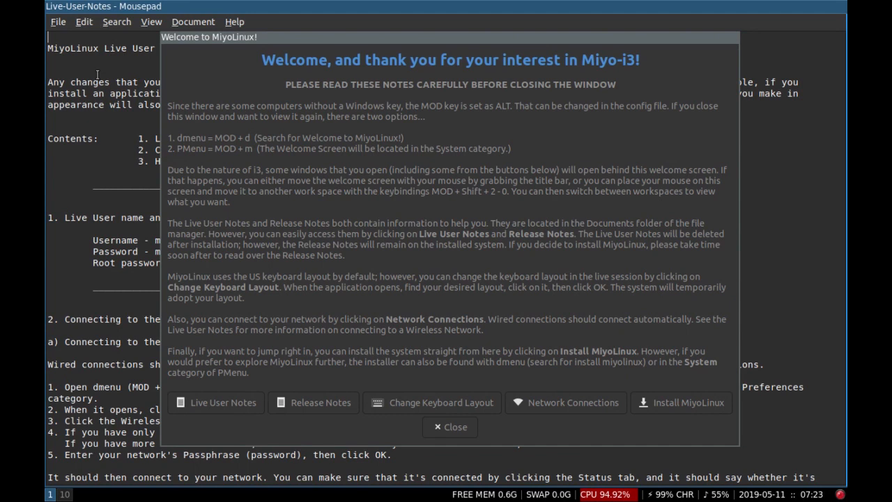
# Step: Move the Live User Notes to workspace 2, view them there, close them and return to workspace 1
pyautogui.hotkey('alt', 'shift', '2')
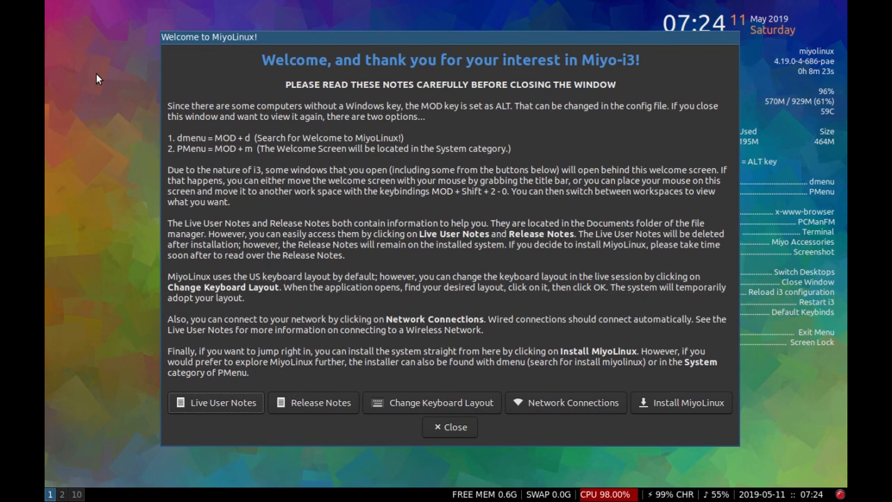
pyautogui.hotkey('alt', '2')
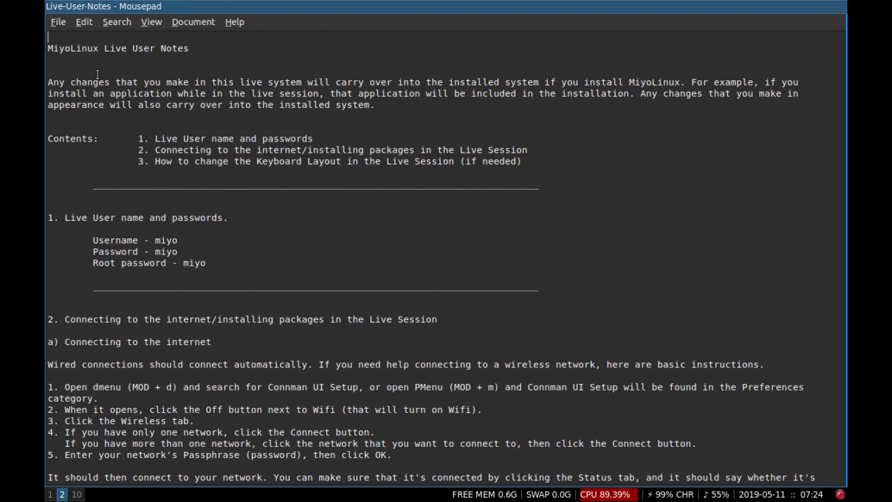
pyautogui.hotkey('alt', 'shift', 'q')
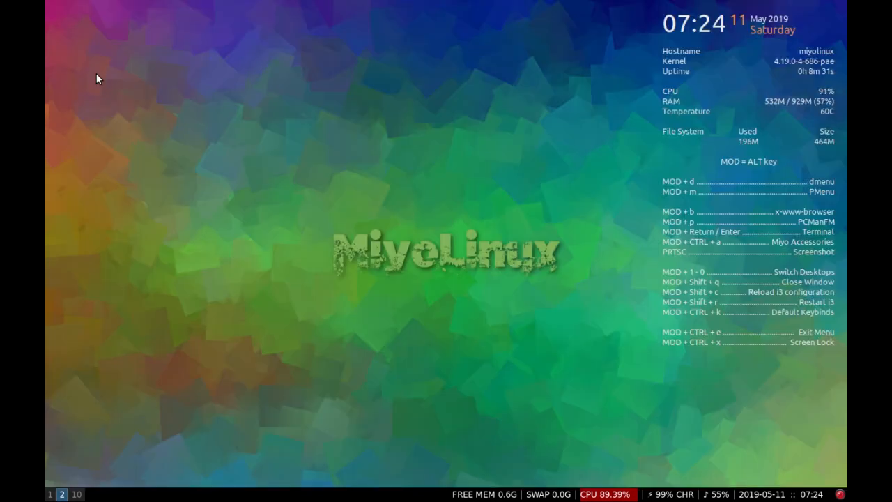
pyautogui.hotkey('alt', '1')
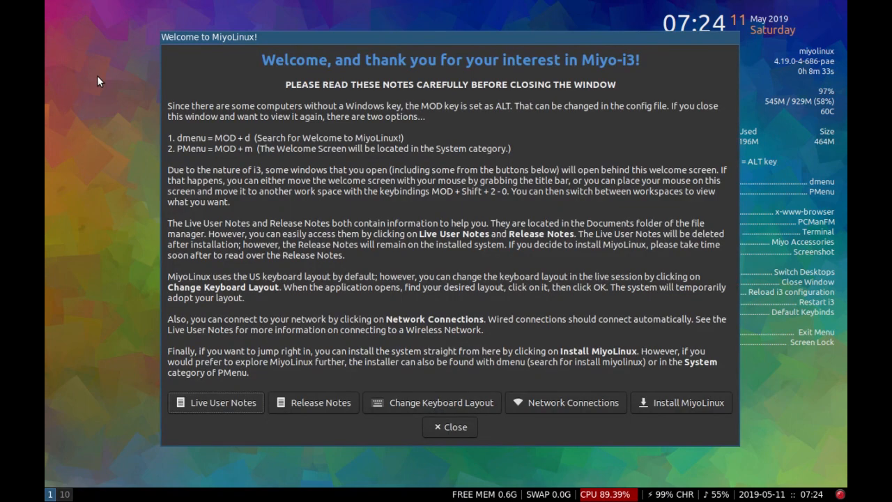
# Step: Open the live keyboard layout chooser from the welcome screen, browse the available layouts and close it without choosing one
pyautogui.click(419, 402)
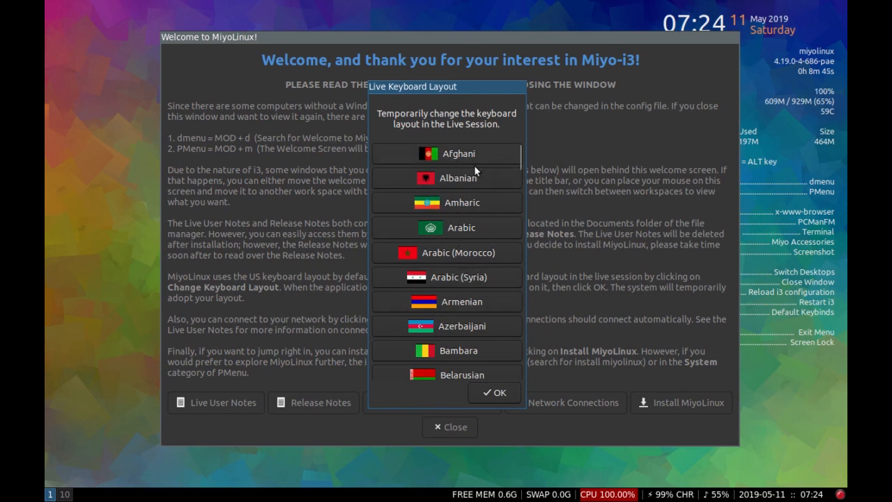
pyautogui.scroll(-15, 474, 165)
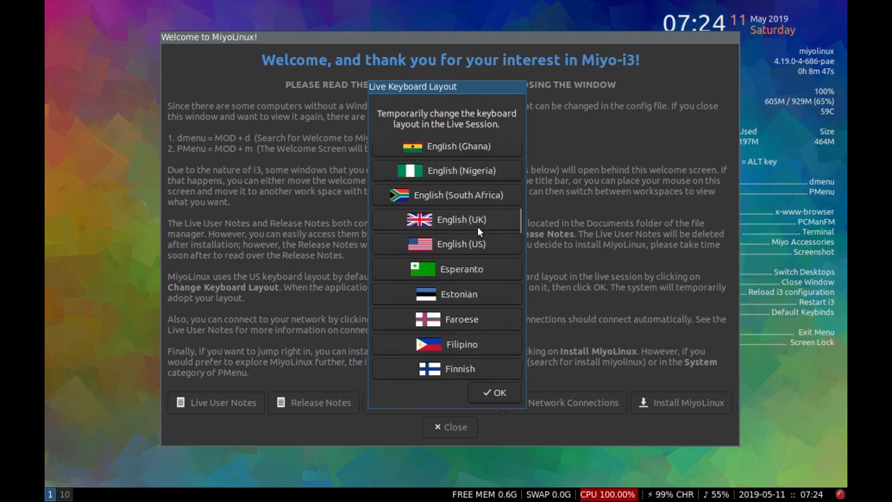
pyautogui.scroll(12, 478, 225)
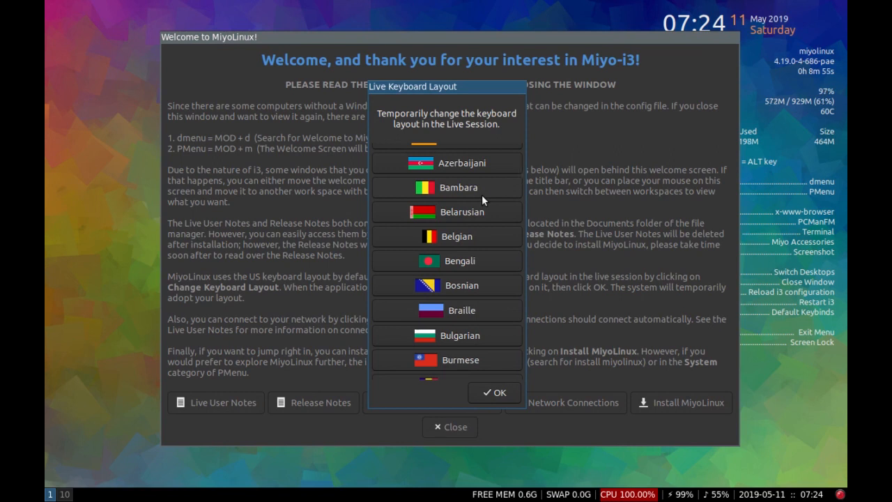
pyautogui.hotkey('alt', 'shift', 'q')
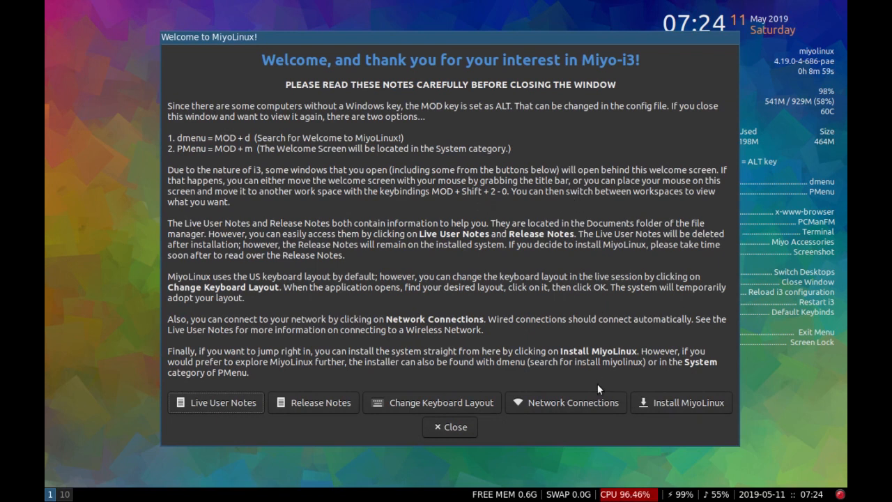
# Step: Open the network connections, power on WiFi, dismiss the battery notification, view the wireless services and exit the connection manager
pyautogui.click(556, 399)
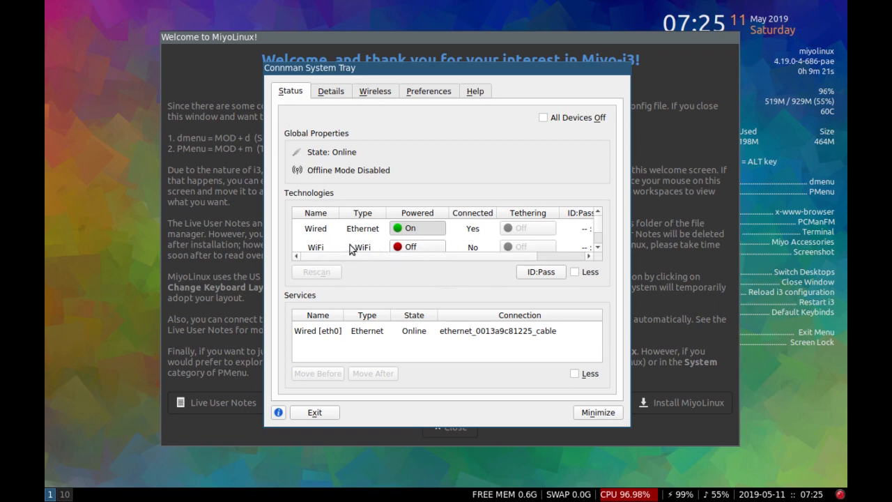
pyautogui.click(429, 252)
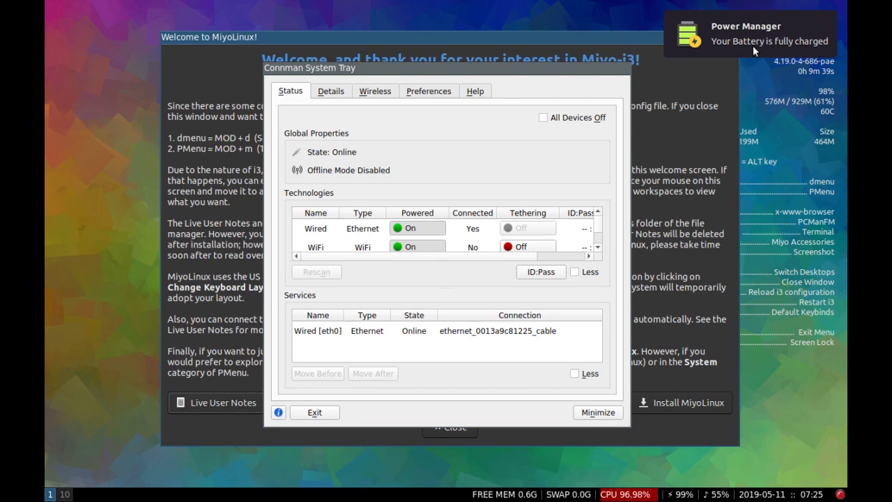
pyautogui.click(752, 45)
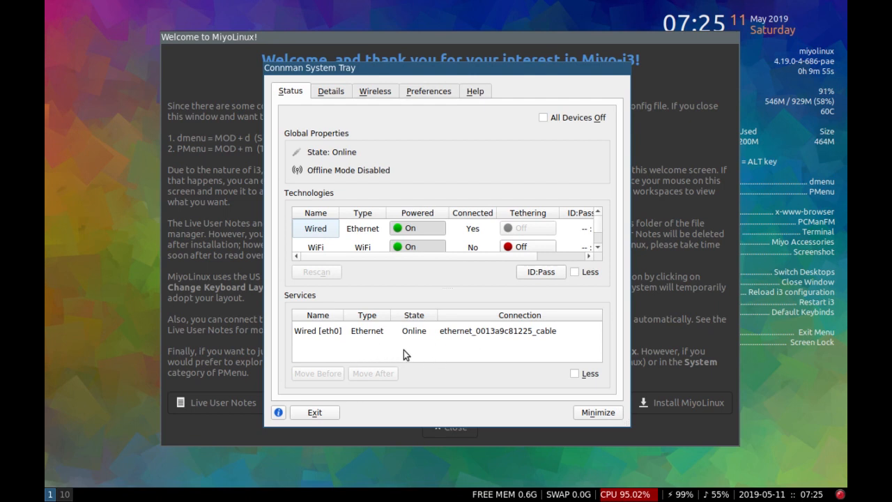
pyautogui.click(373, 96)
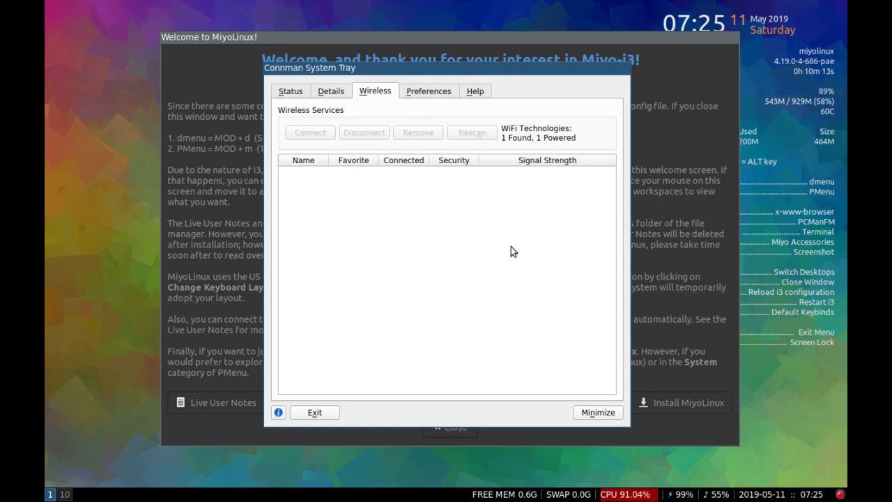
pyautogui.click(314, 413)
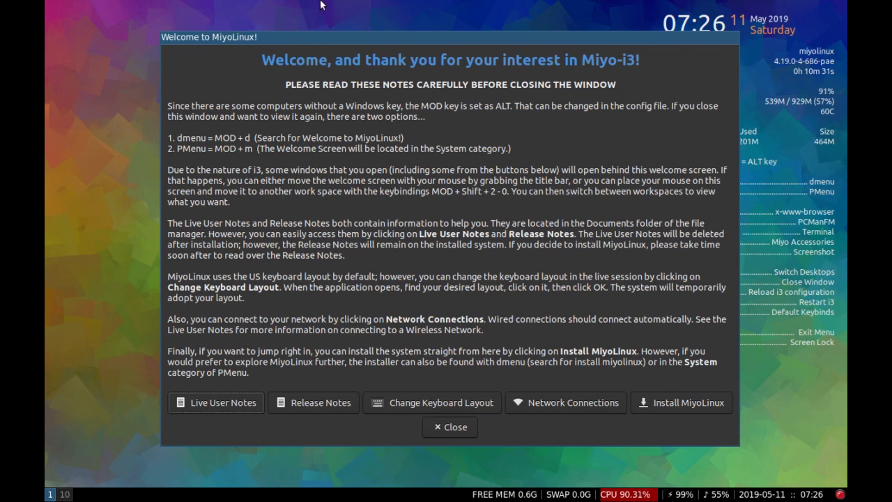
# Step: Try to launch Install MiyoLinux by searching dmenu for "ins"
pyautogui.hotkey('alt', 'd')
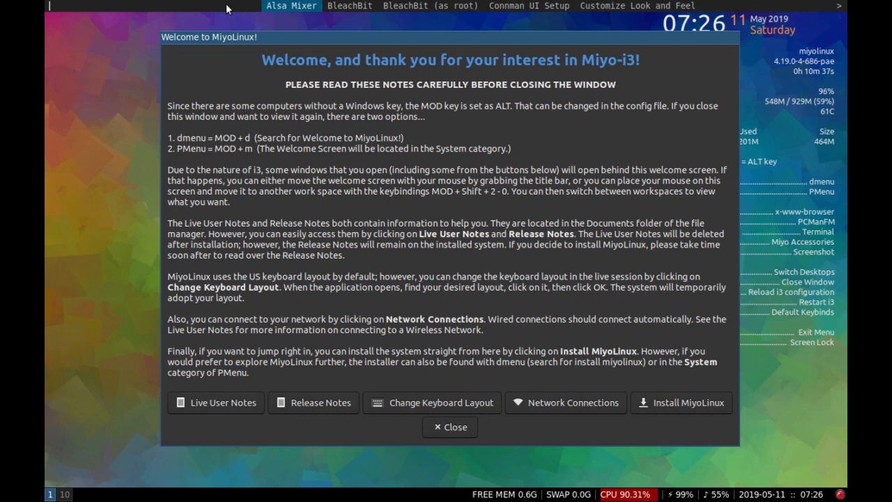
pyautogui.write('ins')
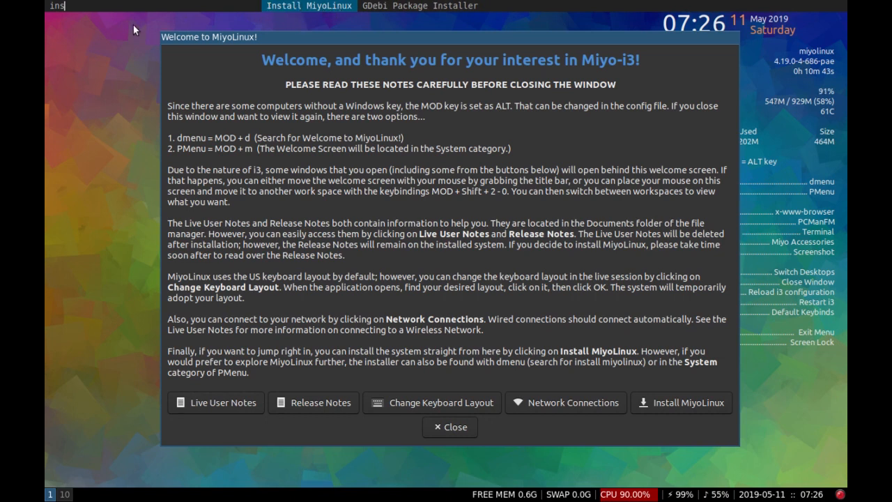
pyautogui.press('Return')
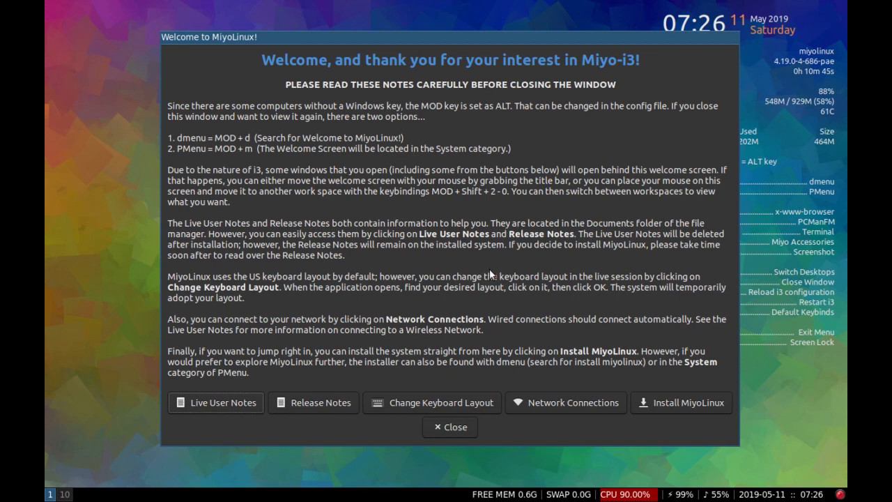
# Step: Close the welcome screen and launch Install MiyoLinux from the System category of PMenu
pyautogui.click(453, 431)
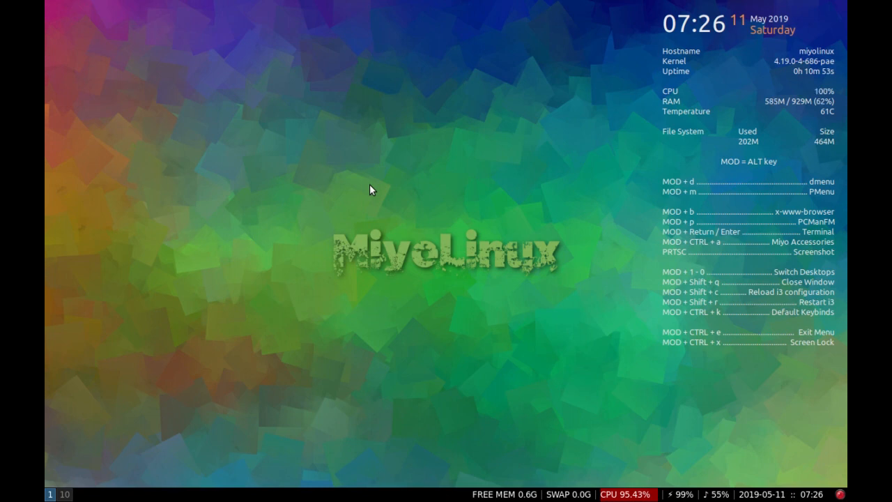
pyautogui.hotkey('alt', 'm')
pyautogui.moveTo(433, 258)
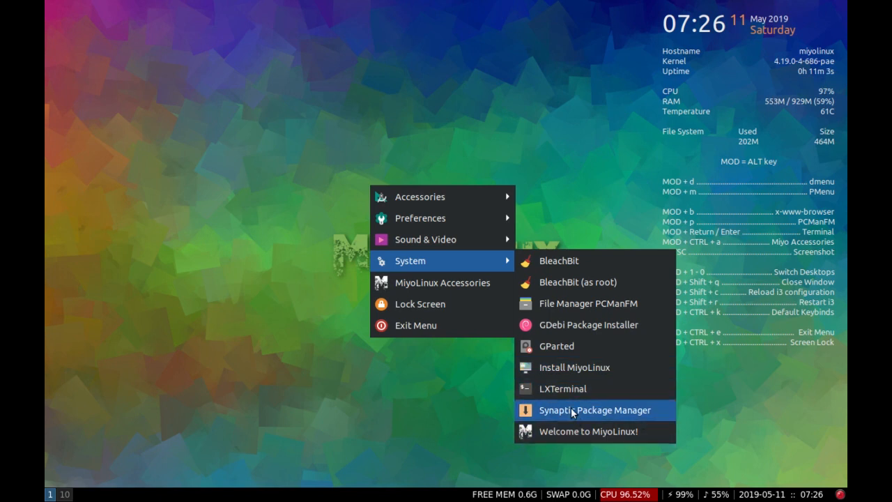
pyautogui.click(570, 368)
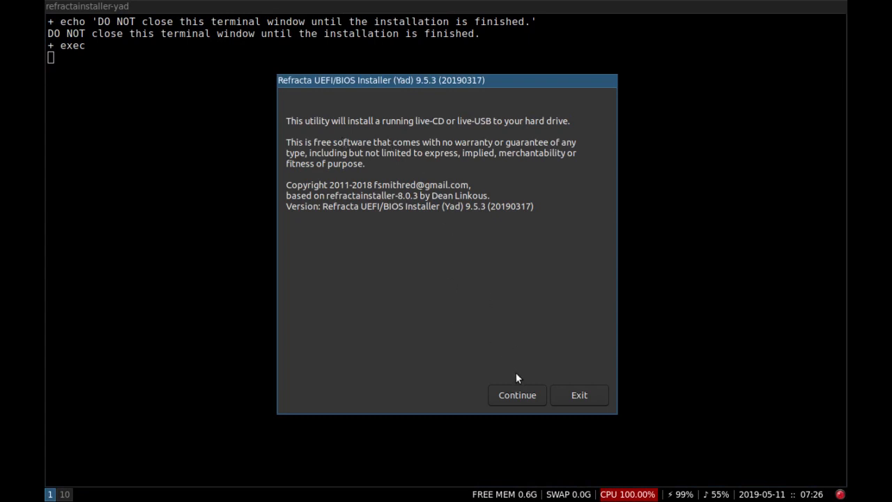
# Step: Continue past the installer introduction, accept the bios boot method with grub-pc, and accept the preselected installation options
pyautogui.click(513, 392)
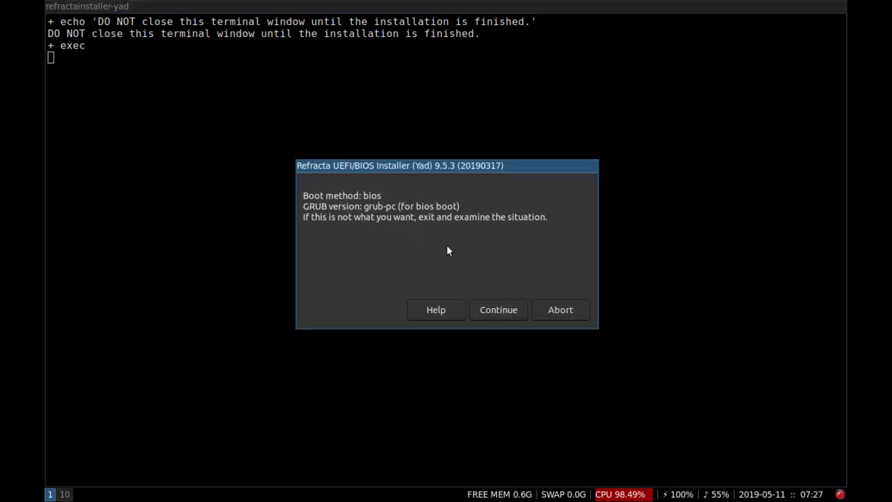
pyautogui.click(498, 313)
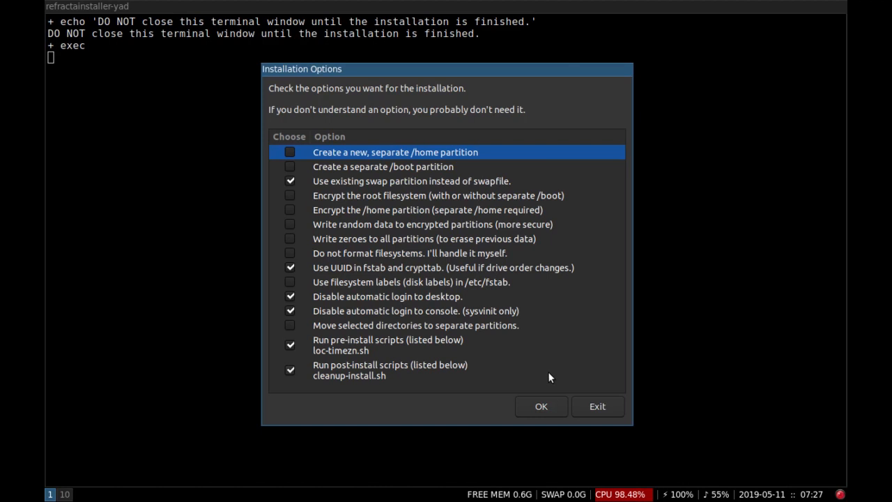
pyautogui.click(540, 402)
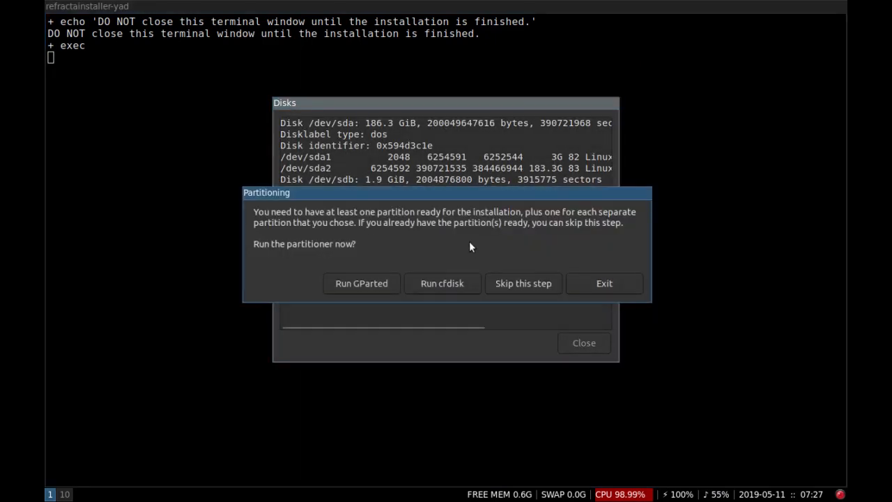
# Step: Separate the partitioning prompt from the disk list, examine the listed disks and highlight the /dev/sdb entry
pyautogui.moveTo(448, 195); pyautogui.dragTo(613, 49)
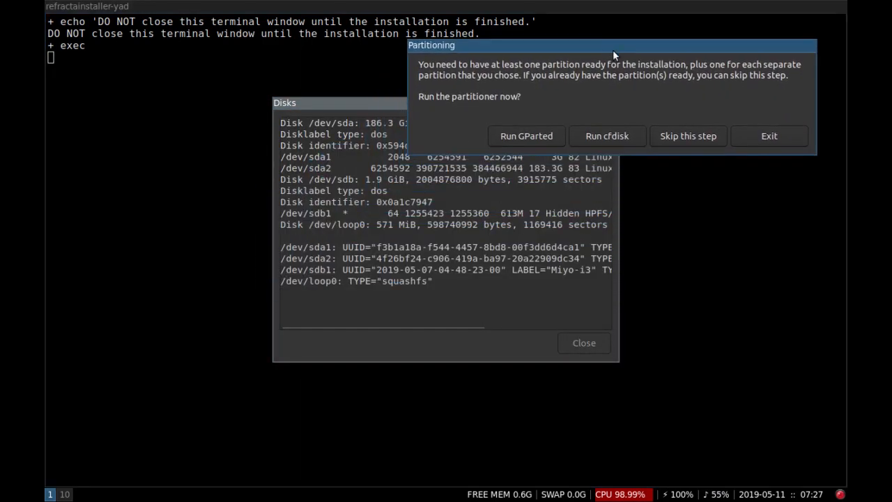
pyautogui.moveTo(323, 104); pyautogui.dragTo(95, 22)
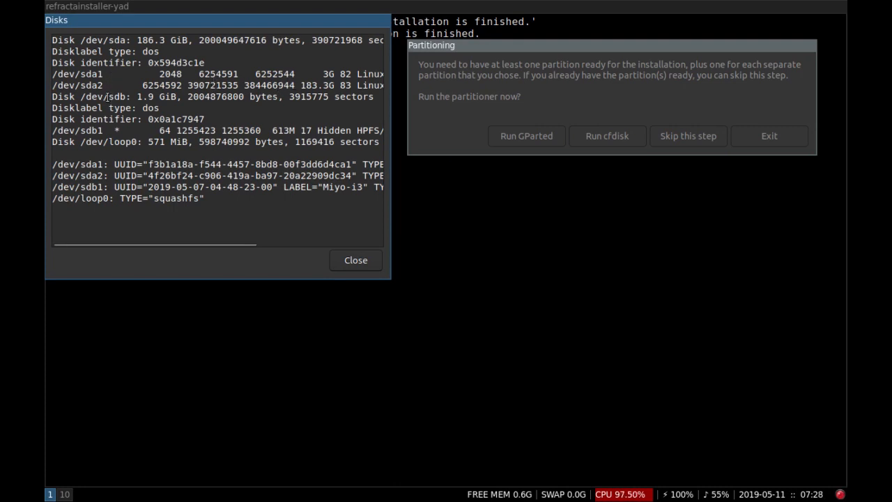
pyautogui.moveTo(80, 97); pyautogui.dragTo(139, 97)
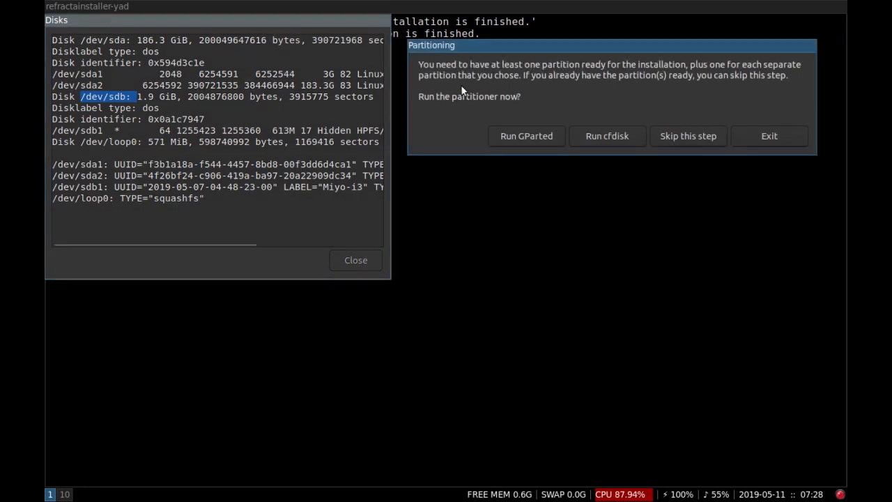
pyautogui.moveTo(321, 30); pyautogui.dragTo(325, 40)
pyautogui.click(508, 54)
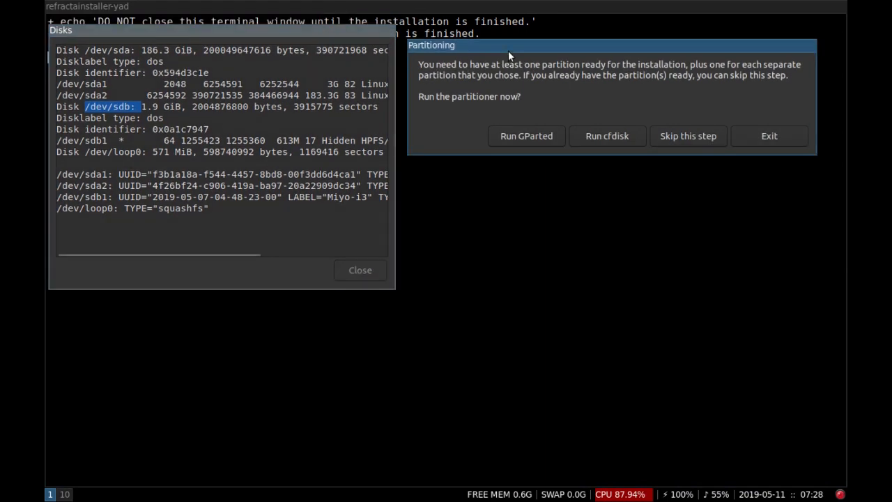
# Step: Close the disk list and run GParted as the partitioner for the installation
pyautogui.click(524, 138)
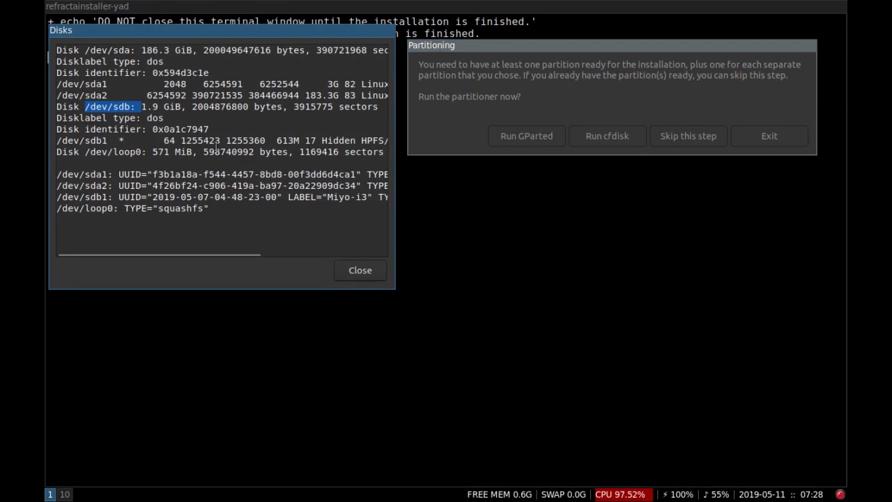
pyautogui.click(360, 271)
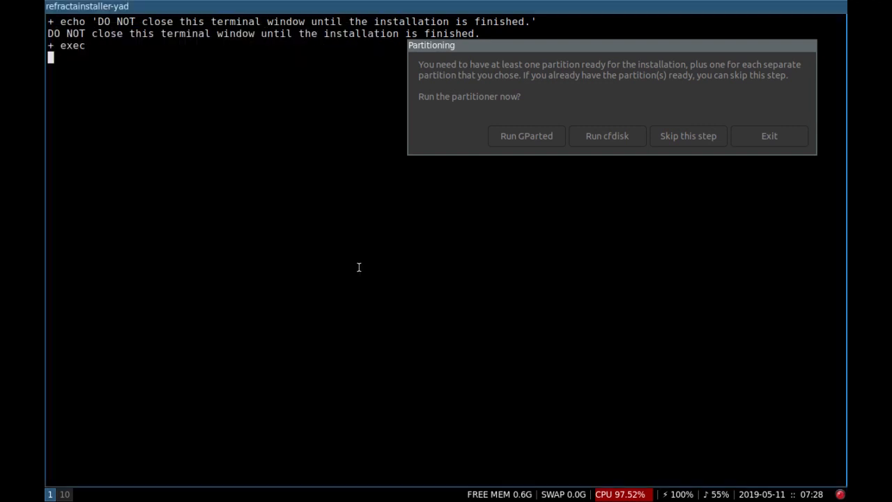
pyautogui.click(511, 139)
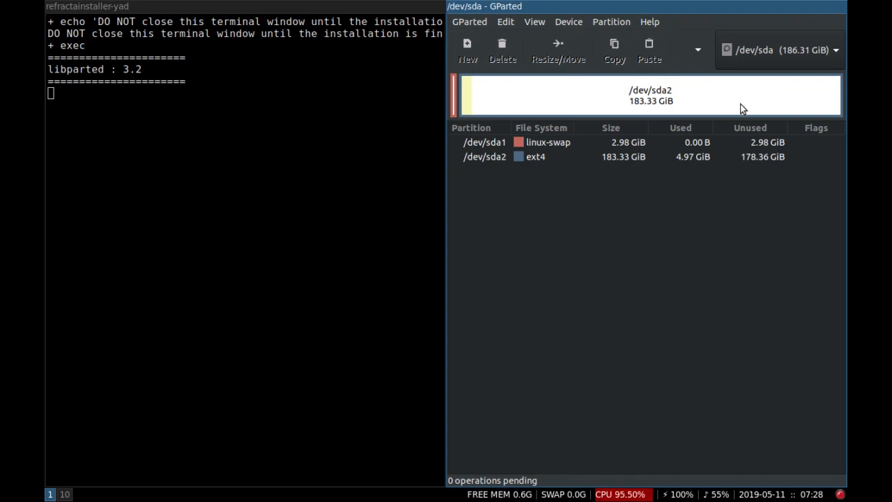
# Step: Delete the ext4 partition /dev/sda2 and the linux-swap partition /dev/sda1 from /dev/sda
pyautogui.rightClick(681, 99)
pyautogui.click(705, 123)
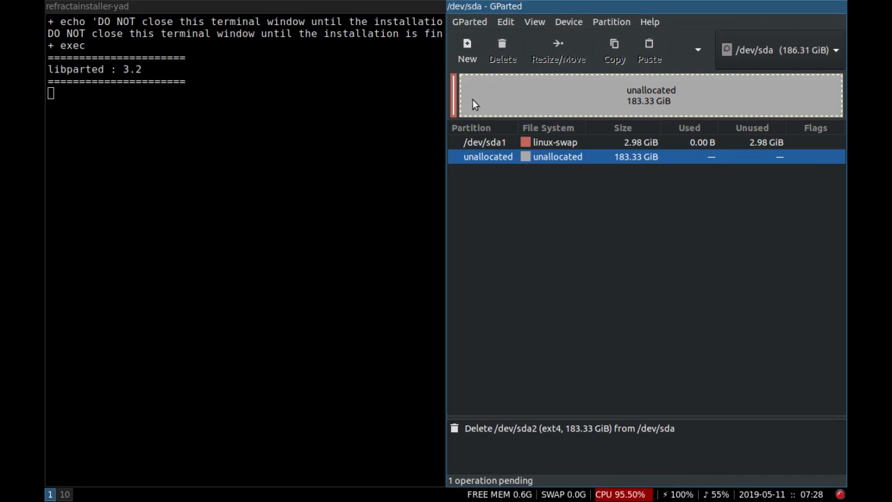
pyautogui.rightClick(454, 92)
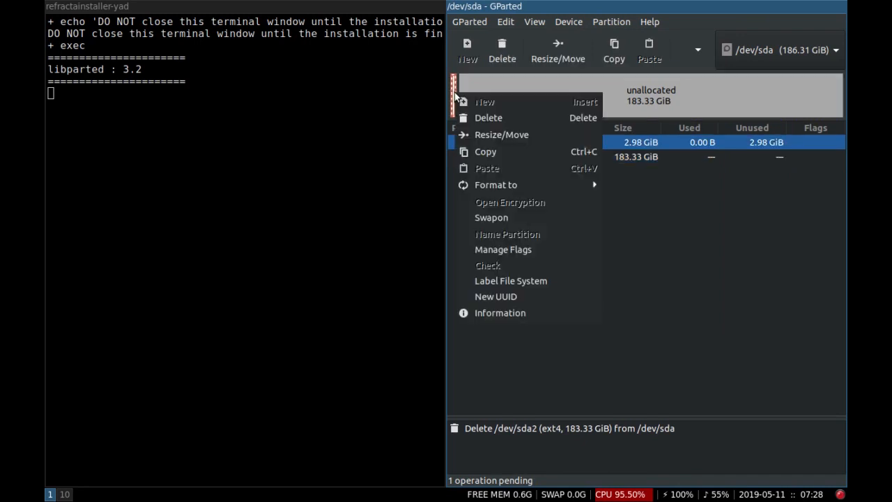
pyautogui.click(486, 119)
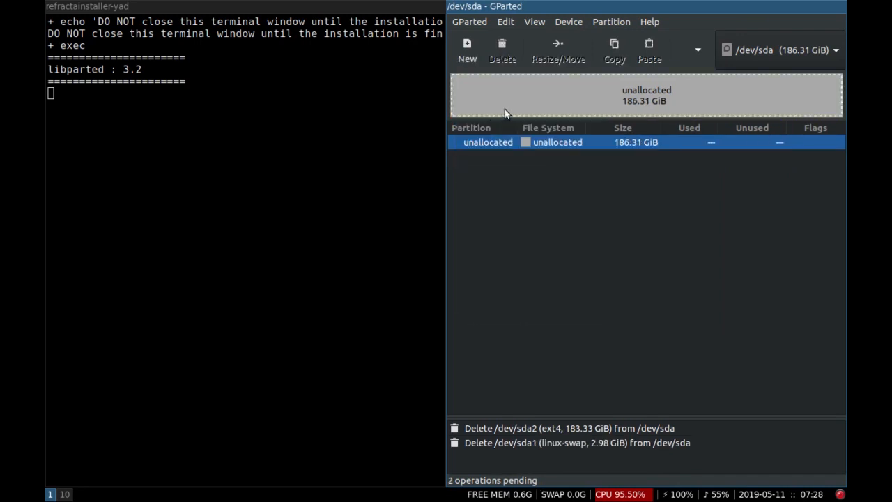
# Step: Add a 2000 MiB primary linux-swap partition at the start of the unallocated space on /dev/sda
pyautogui.rightClick(640, 103)
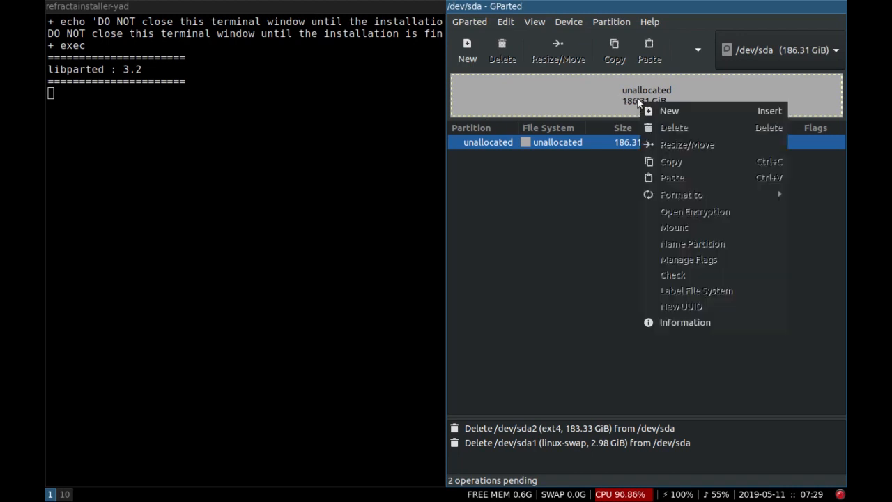
pyautogui.click(674, 110)
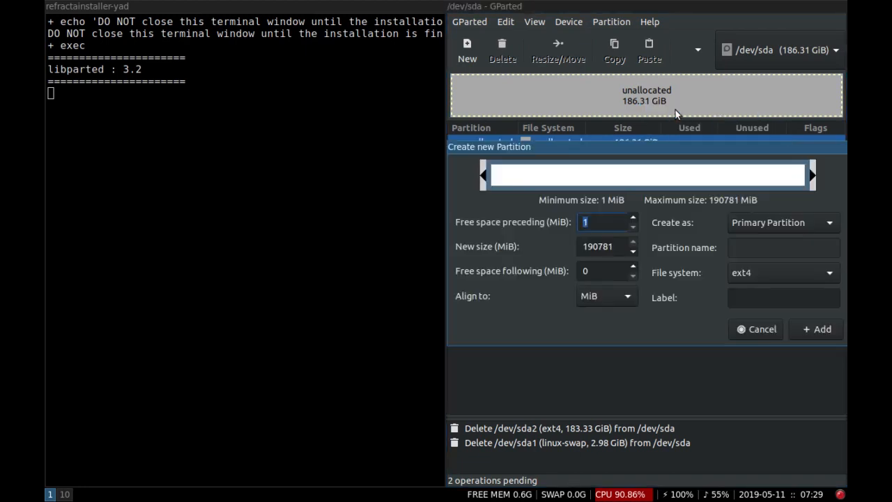
pyautogui.click(614, 246)
pyautogui.moveTo(614, 246); pyautogui.dragTo(545, 280)
pyautogui.write('2000')
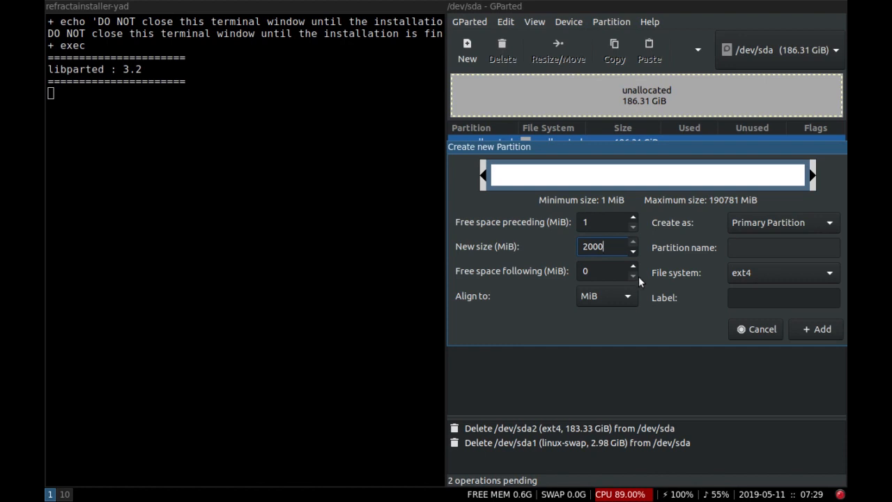
pyautogui.press('Return')
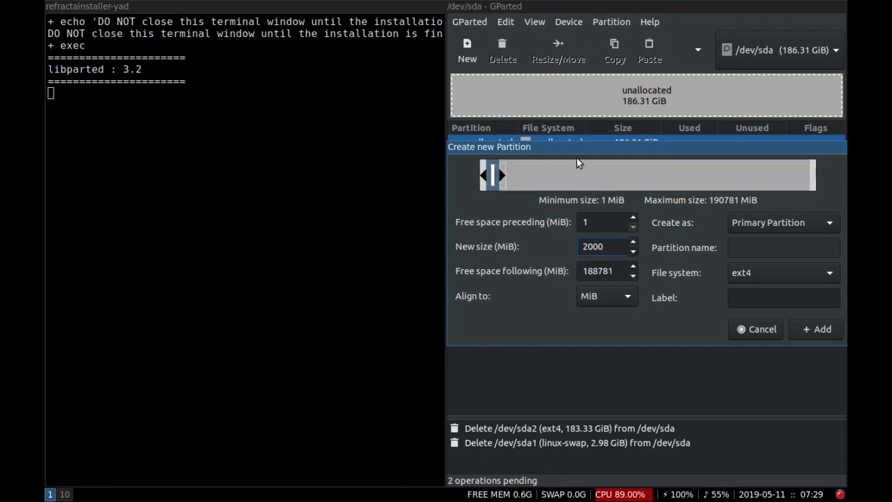
pyautogui.click(787, 270)
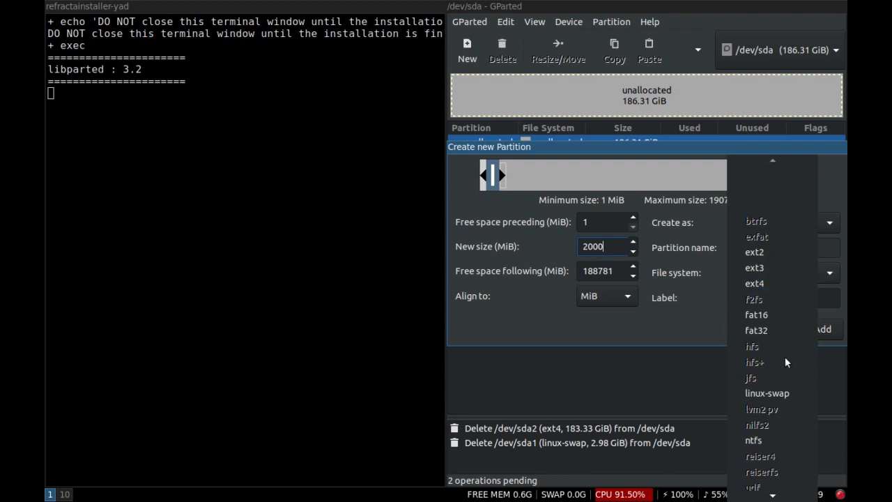
pyautogui.click(770, 394)
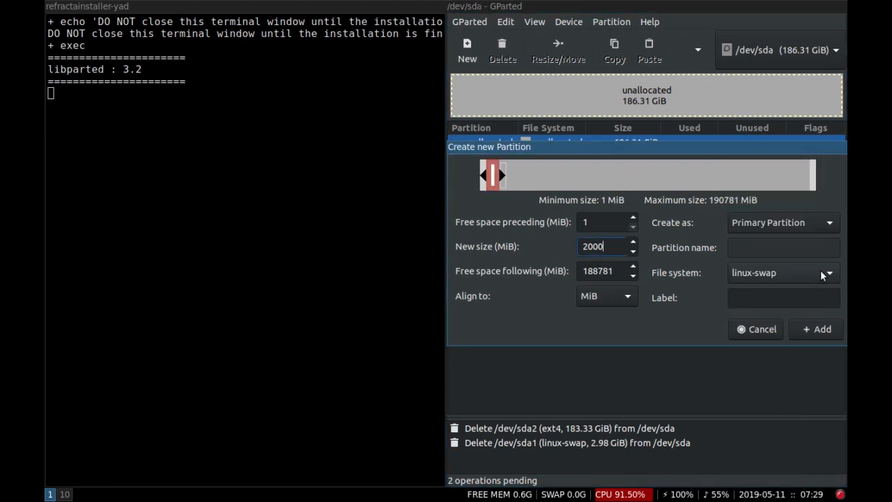
pyautogui.click(817, 329)
# Step: Add a 90000 MiB primary ext4 partition in the unallocated space following the swap partition
pyautogui.rightClick(633, 103)
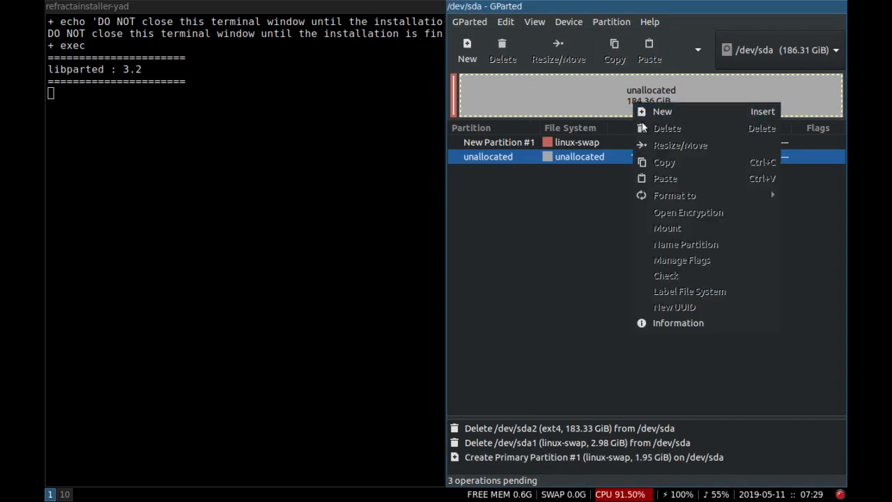
pyautogui.click(617, 223)
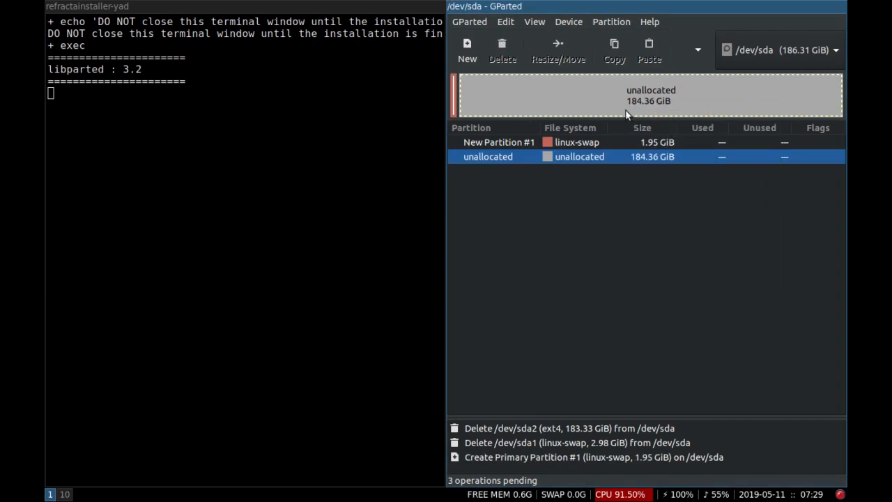
pyautogui.rightClick(569, 101)
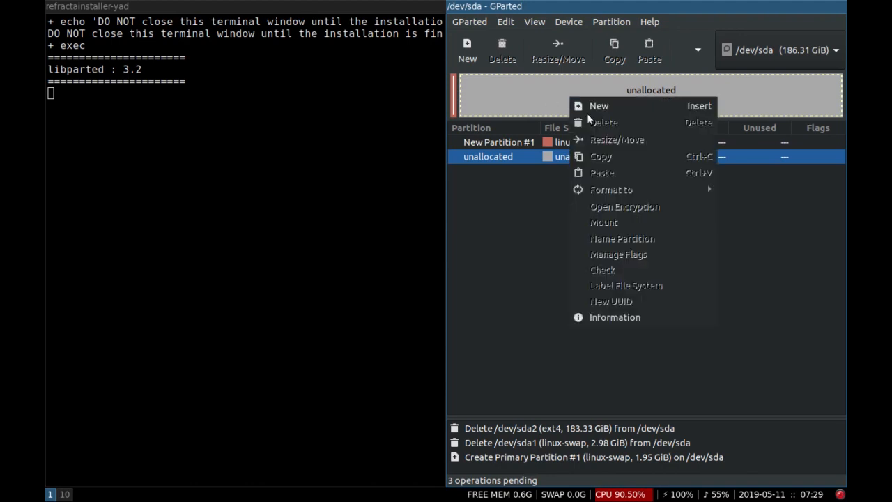
pyautogui.click(596, 105)
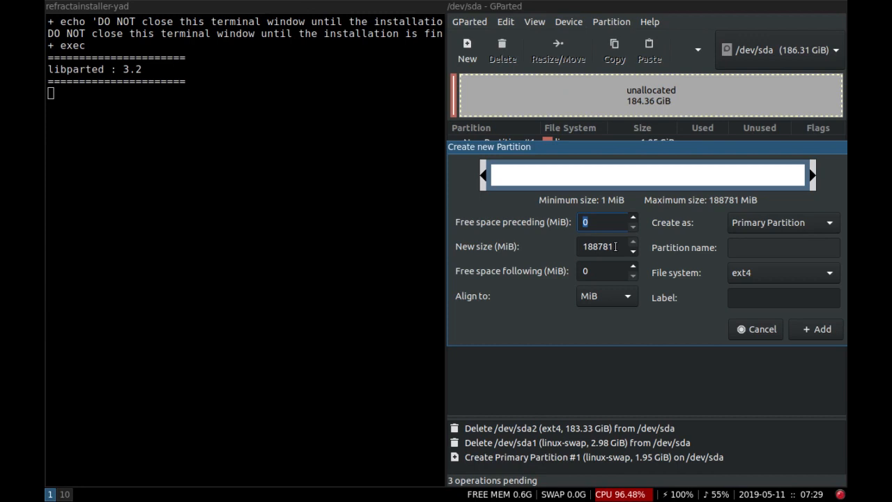
pyautogui.press('Tab')
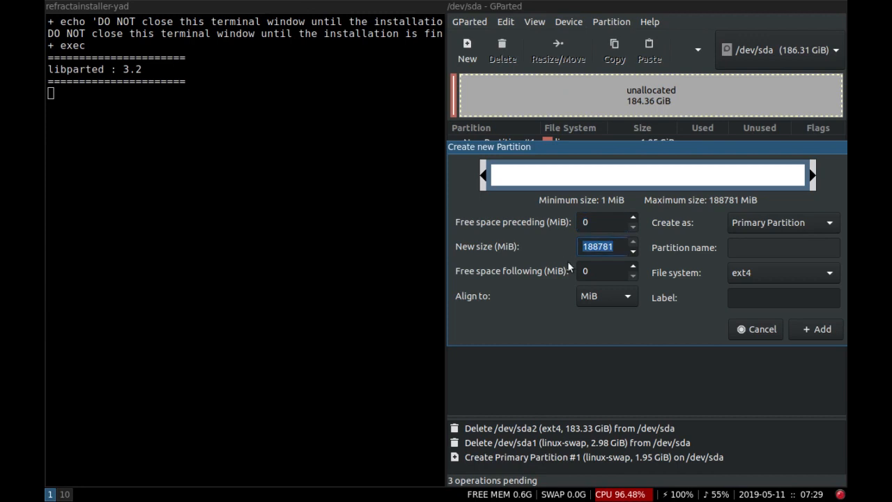
pyautogui.write('8')
pyautogui.write('00000')
pyautogui.press('BackSpace')
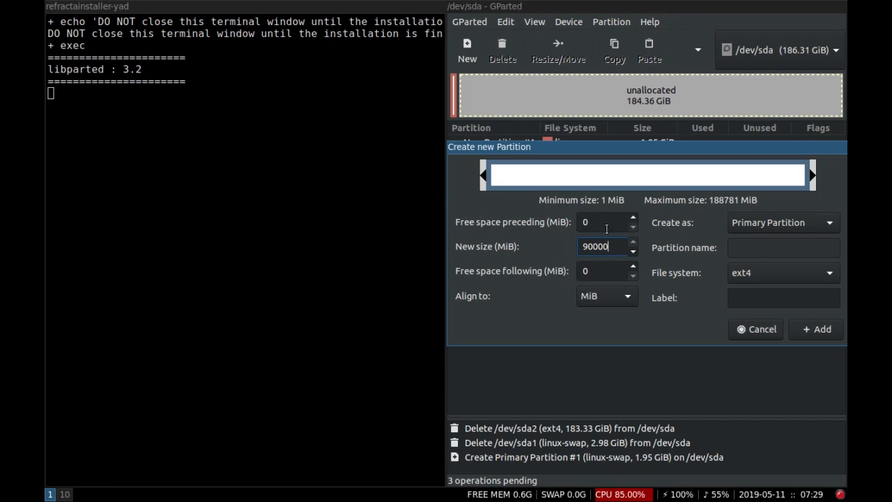
pyautogui.click(808, 331)
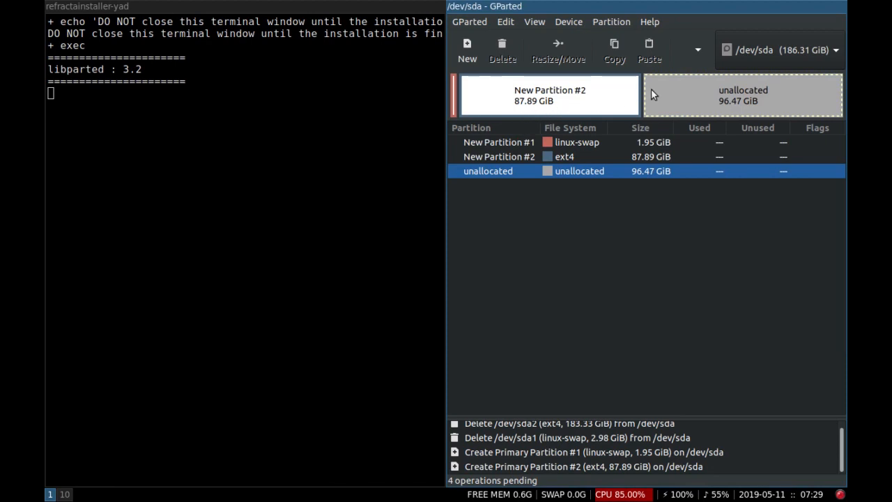
# Step: Add an extended partition that fills all the remaining unallocated space on /dev/sda
pyautogui.rightClick(684, 97)
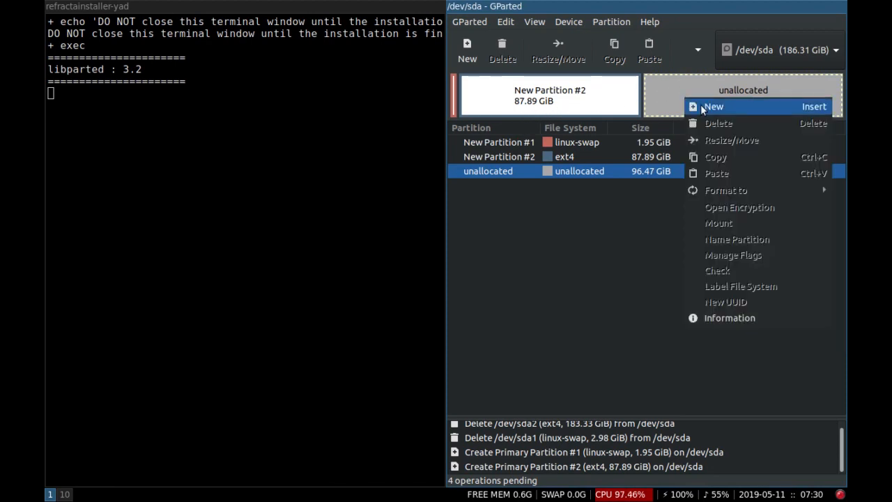
pyautogui.click(702, 108)
pyautogui.click(791, 218)
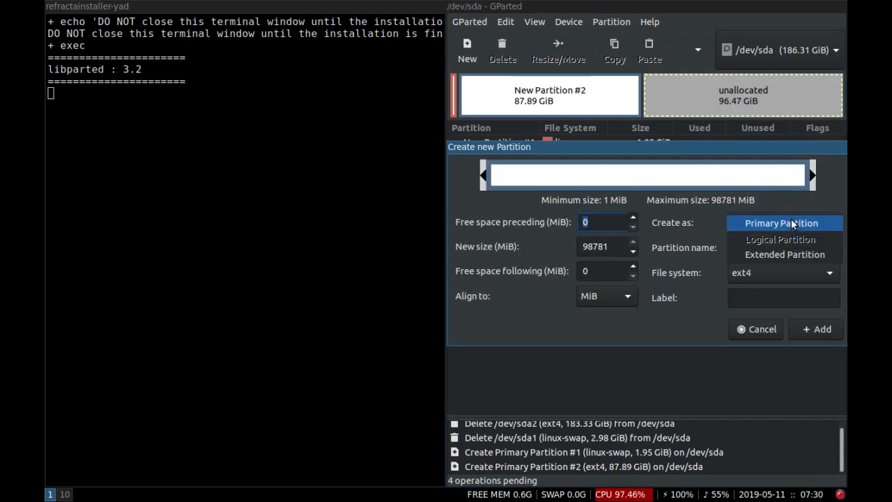
pyautogui.click(786, 254)
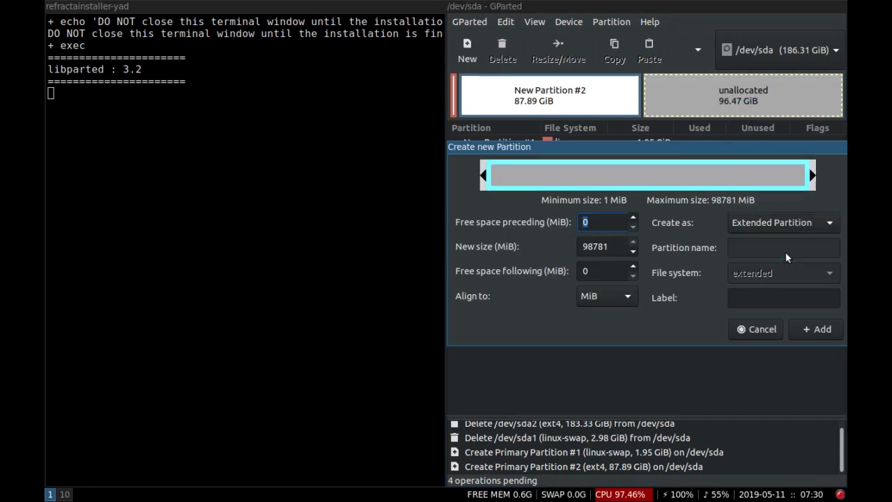
pyautogui.click(812, 327)
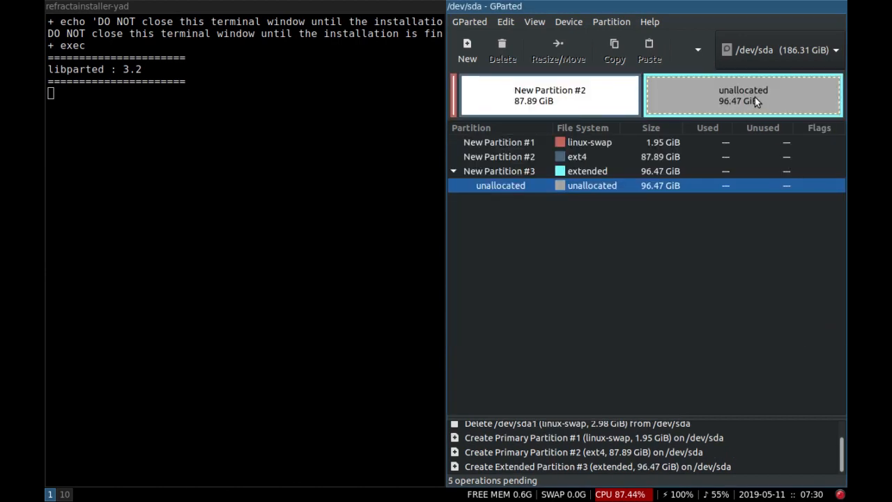
# Step: Add a 2000 MiB logical linux-swap partition inside the extended partition
pyautogui.rightClick(715, 97)
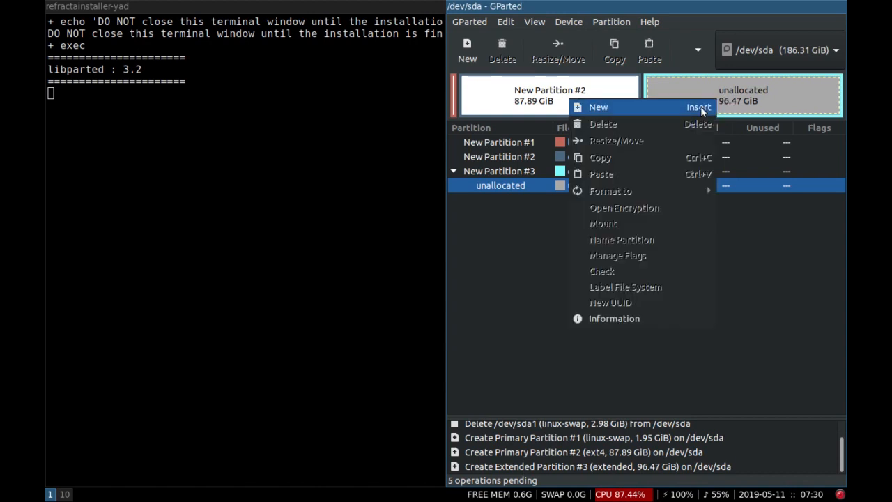
pyautogui.click(702, 106)
pyautogui.press('Tab')
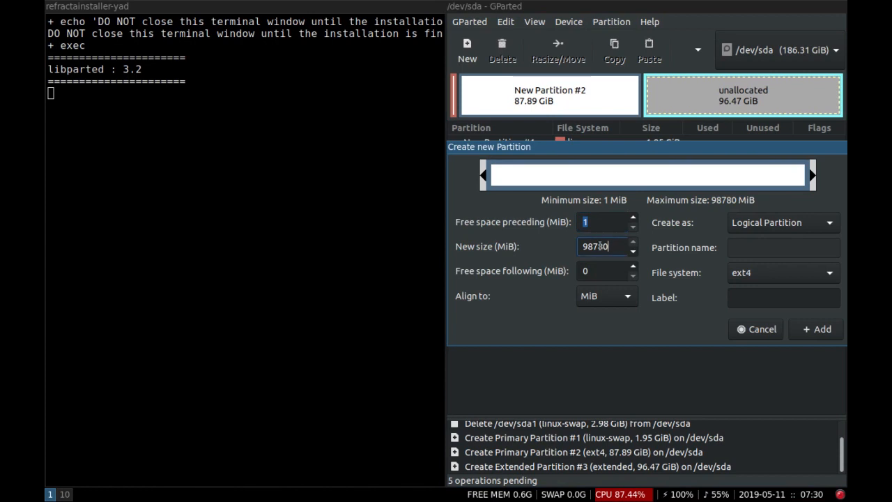
pyautogui.write('2000')
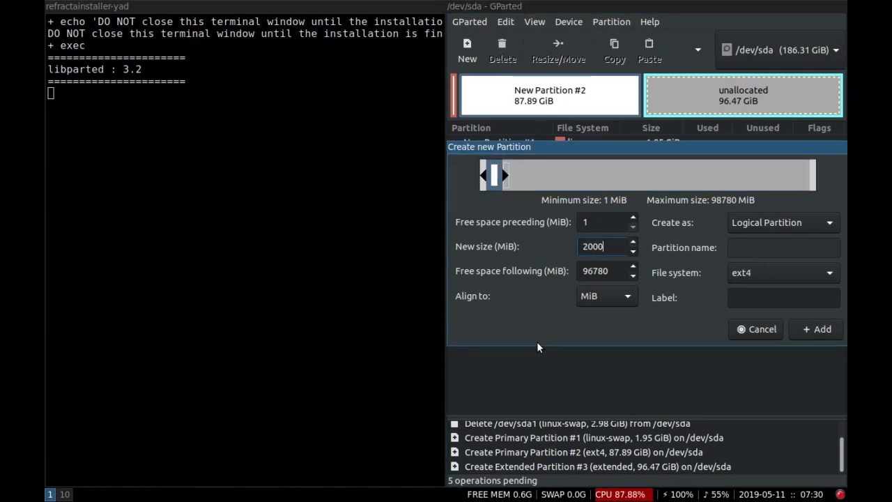
pyautogui.click(759, 268)
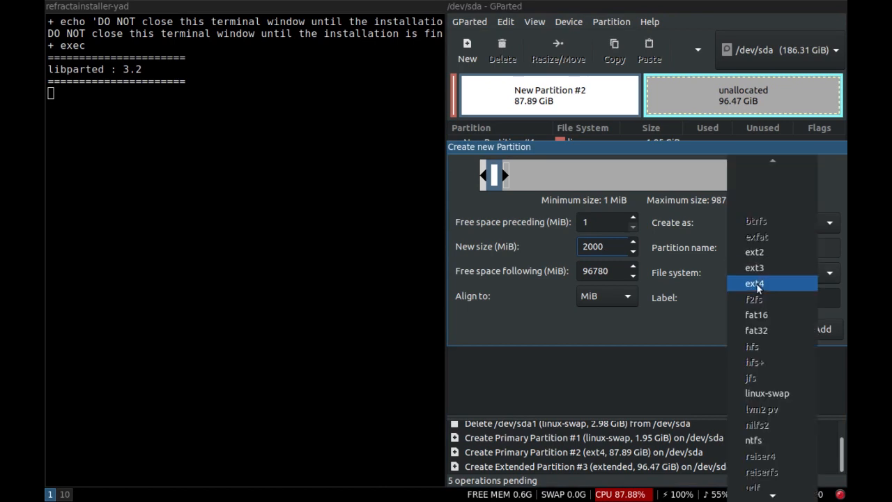
pyautogui.click(760, 394)
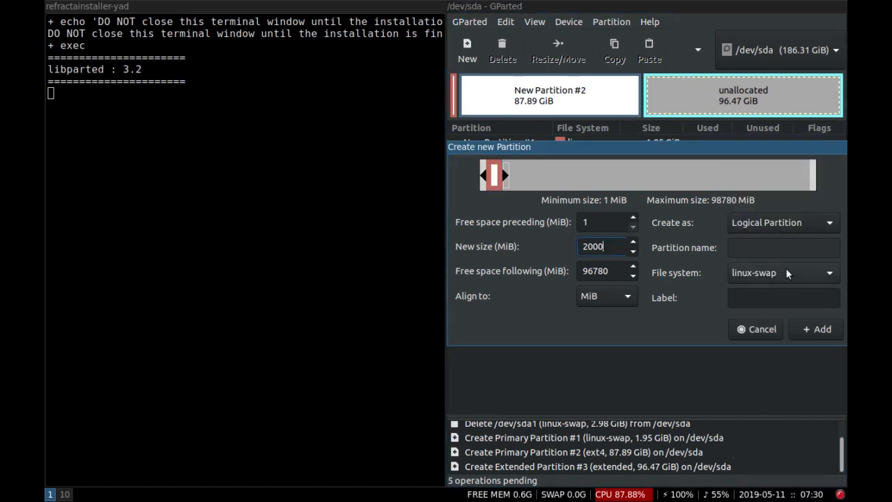
pyautogui.click(799, 331)
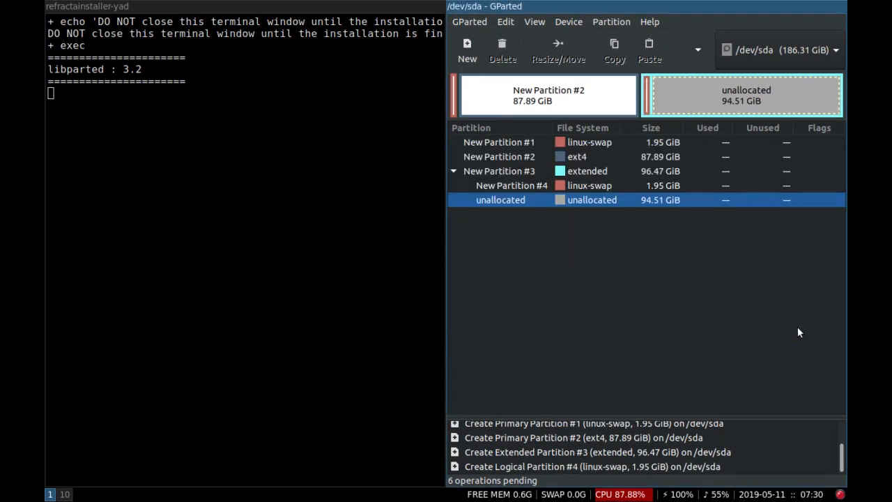
# Step: Add a logical ext4 partition filling the rest of the extended partition's unallocated space
pyautogui.rightClick(738, 102)
pyautogui.click(688, 115)
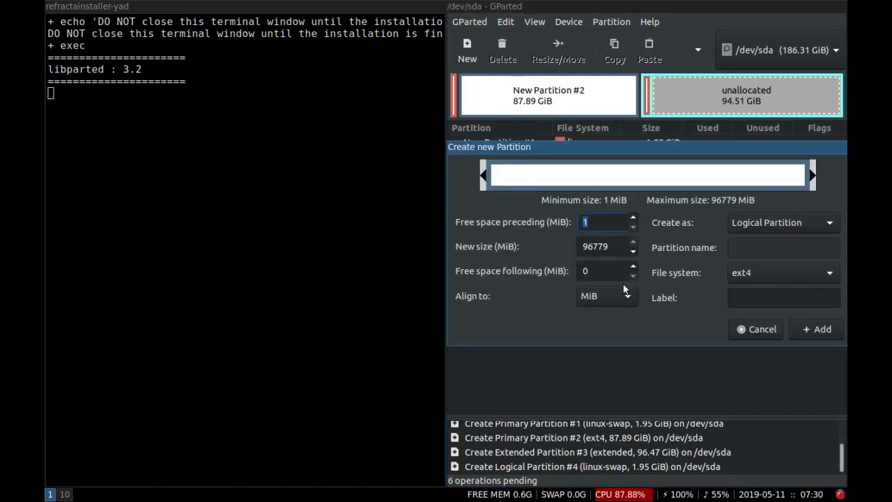
pyautogui.click(804, 332)
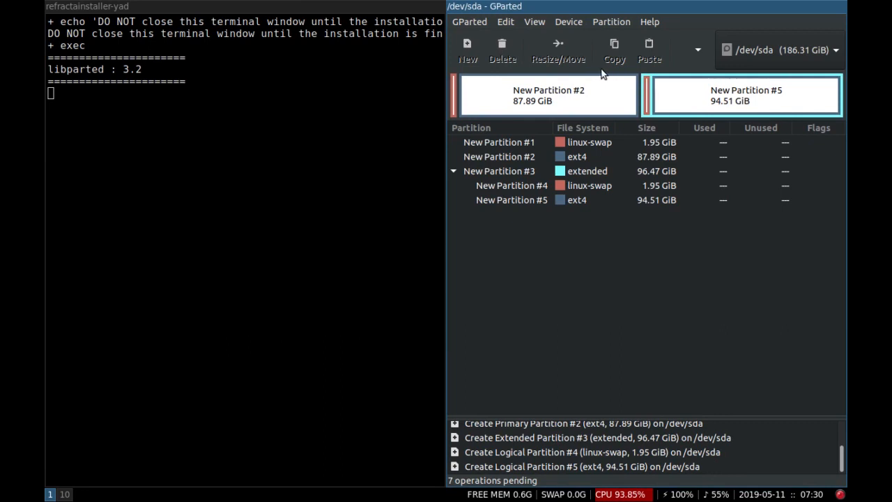
# Step: Apply all pending partition operations to /dev/sda and quit GParted once they have run
pyautogui.click(698, 49)
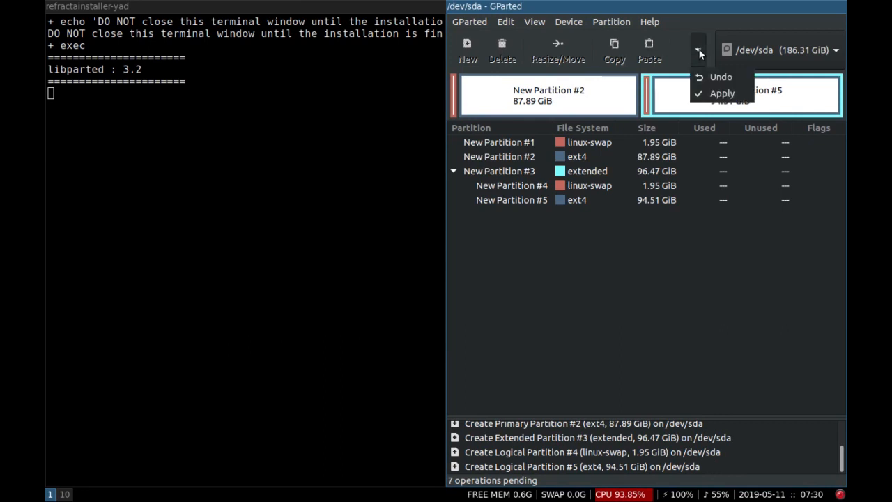
pyautogui.click(721, 93)
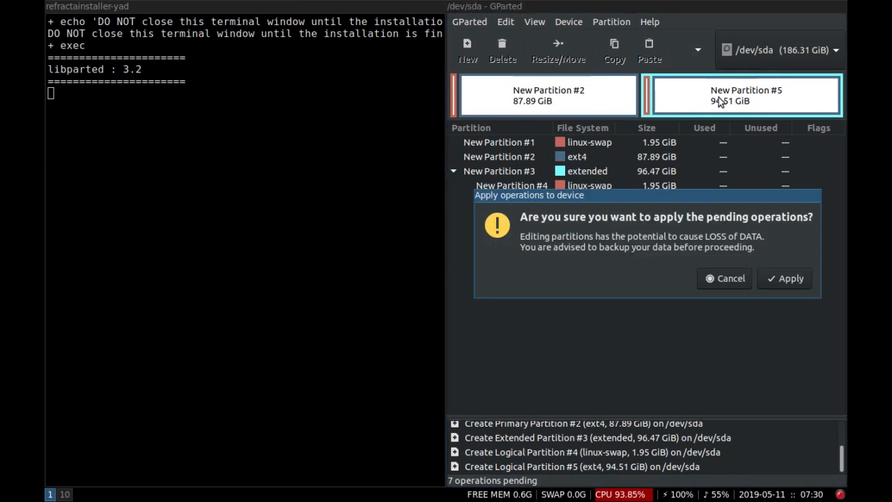
pyautogui.click(777, 279)
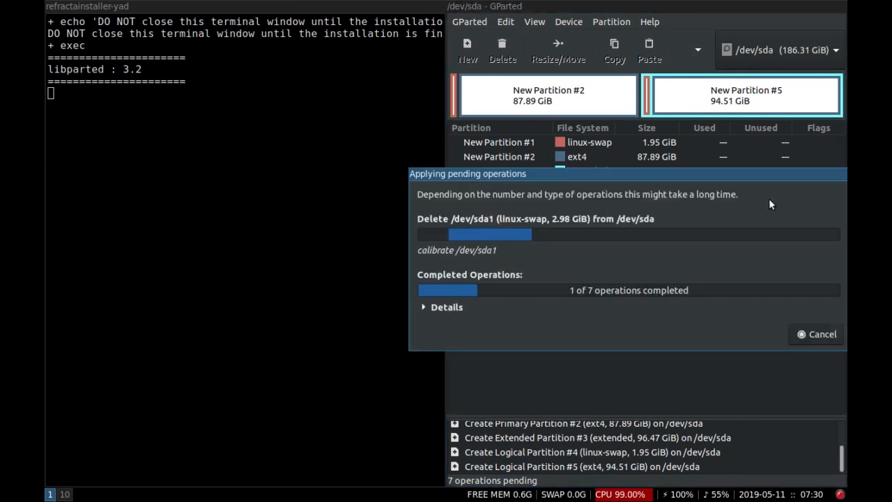
pyautogui.moveTo(760, 174); pyautogui.dragTo(686, 170)
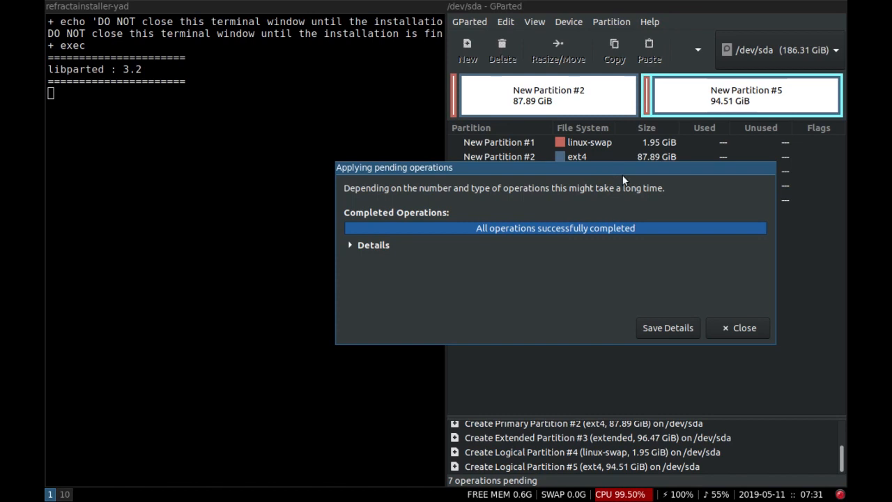
pyautogui.click(729, 325)
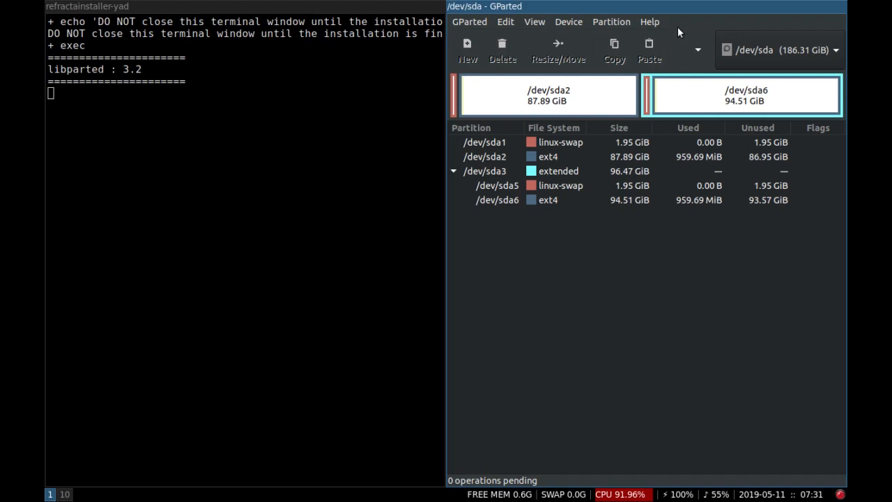
pyautogui.click(485, 26)
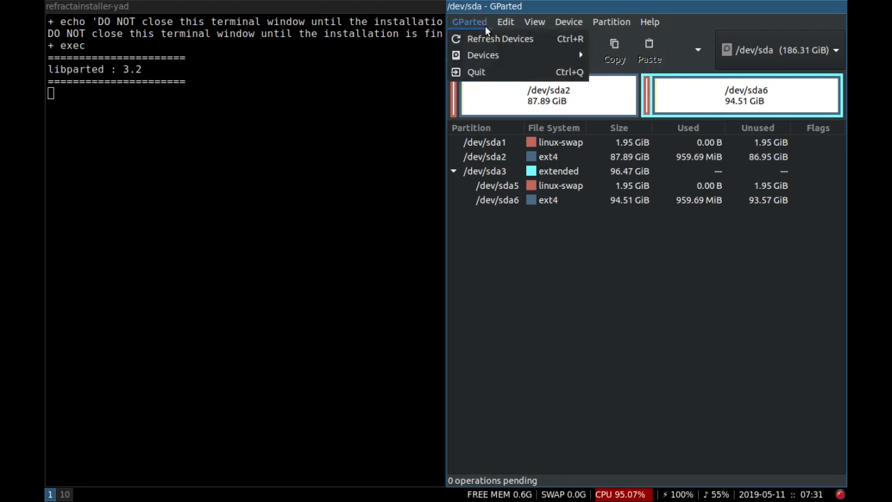
pyautogui.click(485, 72)
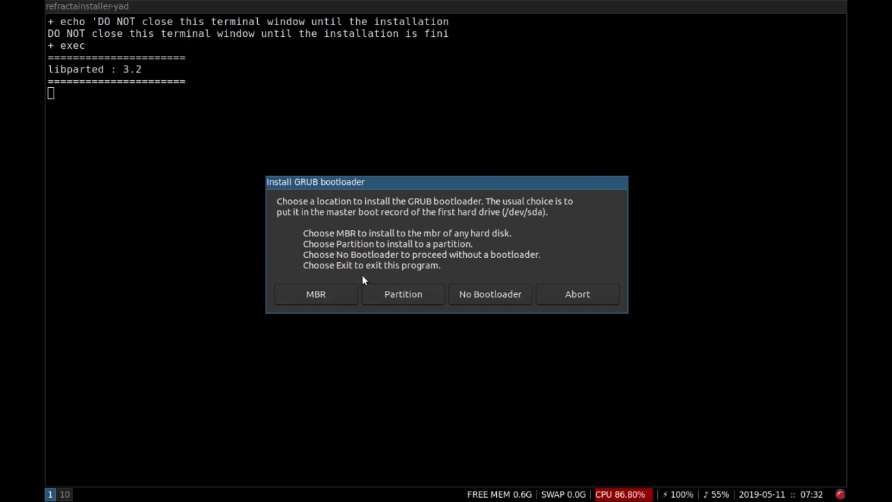
# Step: Choose the master boot record of /dev/sda as the location for the GRUB bootloader
pyautogui.click(304, 294)
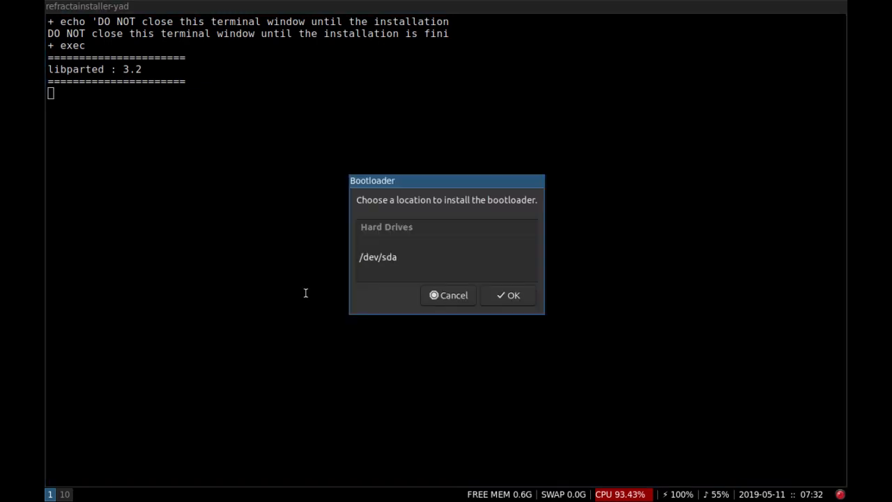
pyautogui.scroll(-1, 417, 255)
pyautogui.scroll(1, 417, 257)
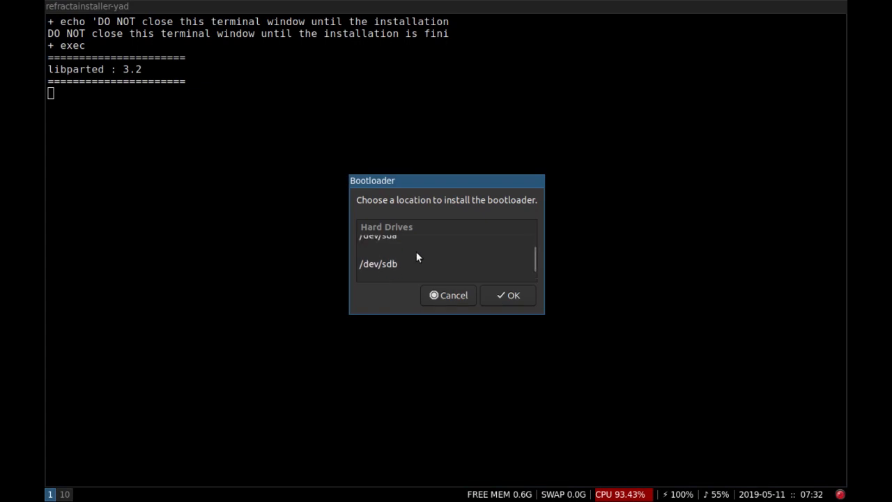
pyautogui.scroll(-2, 417, 257)
pyautogui.scroll(2, 416, 257)
pyautogui.scroll(-2, 417, 256)
pyautogui.scroll(2, 417, 256)
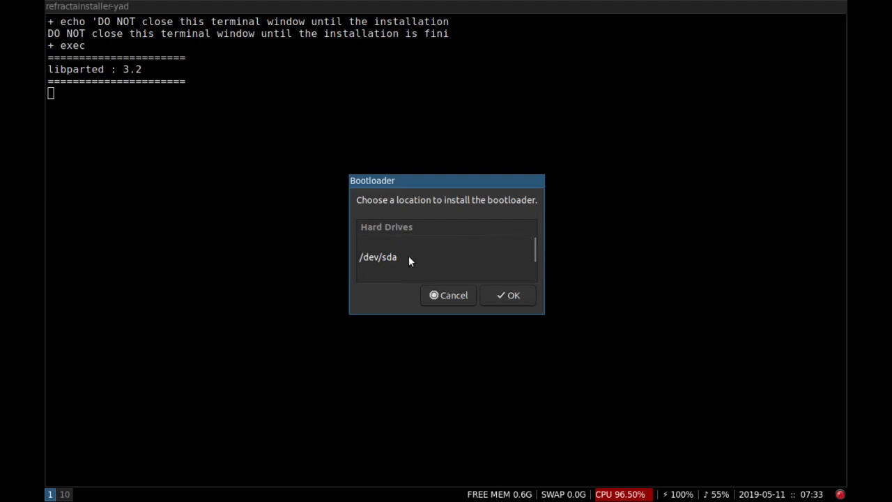
pyautogui.click(392, 256)
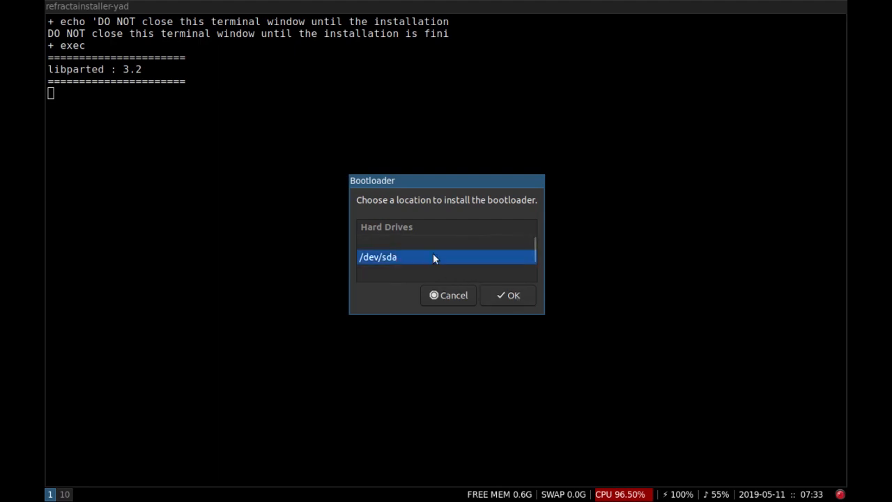
pyautogui.scroll(-1, 433, 257)
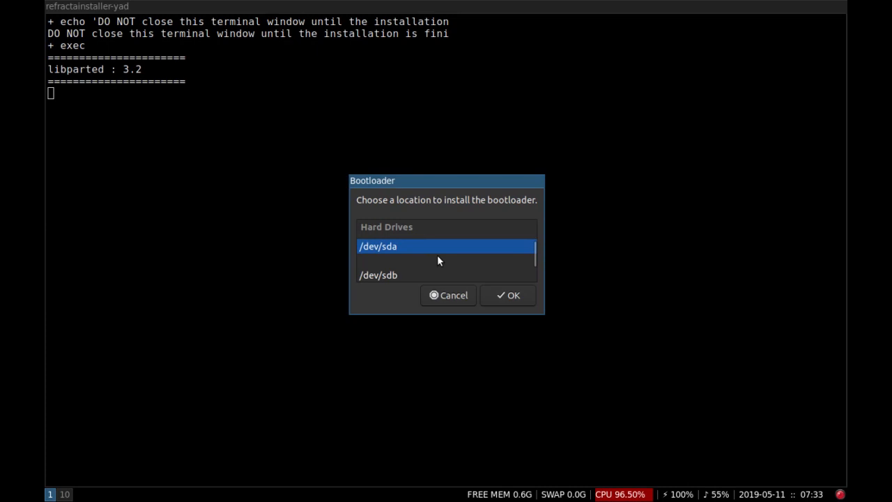
pyautogui.scroll(1, 439, 260)
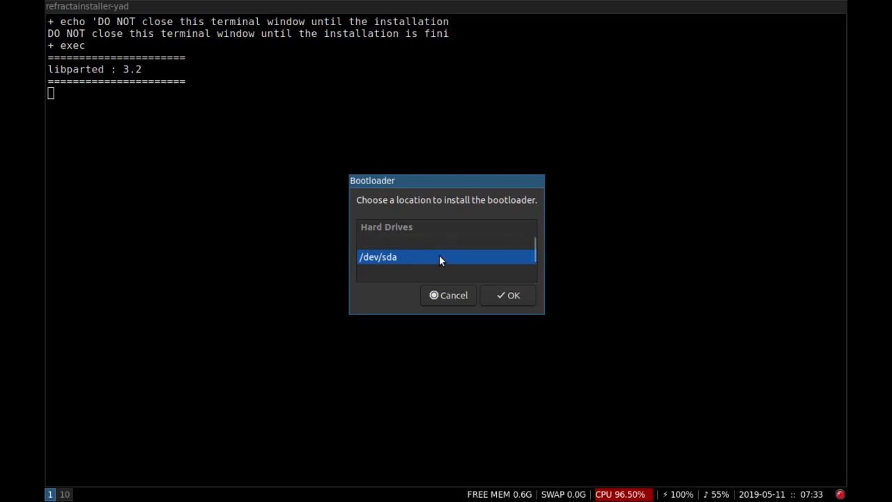
pyautogui.scroll(-2, 451, 254)
pyautogui.scroll(2, 451, 256)
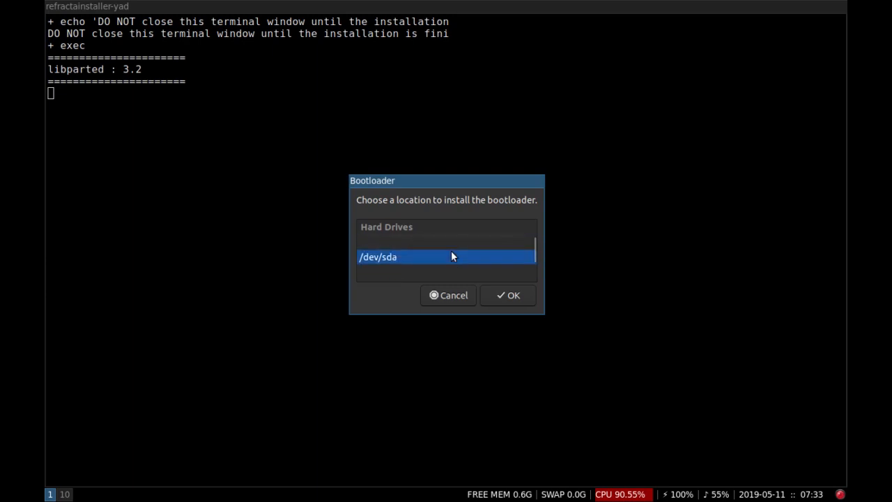
pyautogui.click(510, 294)
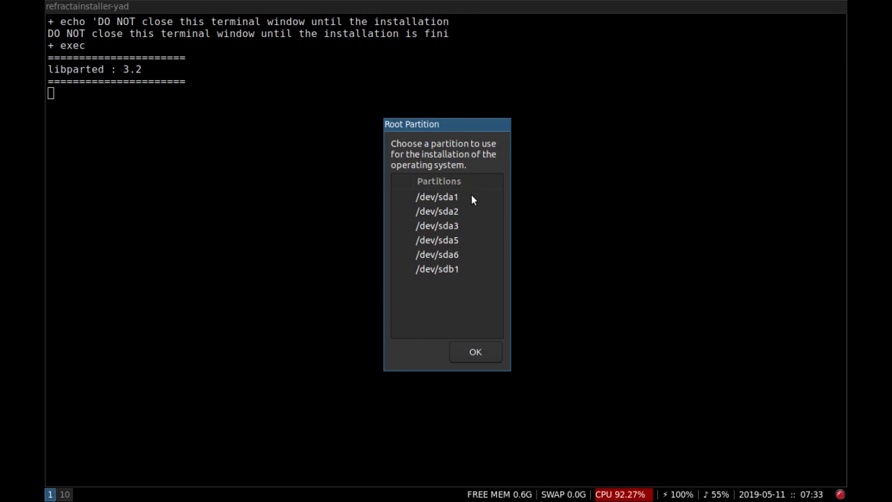
# Step: Choose /dev/sda2 as the root partition for the operating system and format it as ext4
pyautogui.click(441, 212)
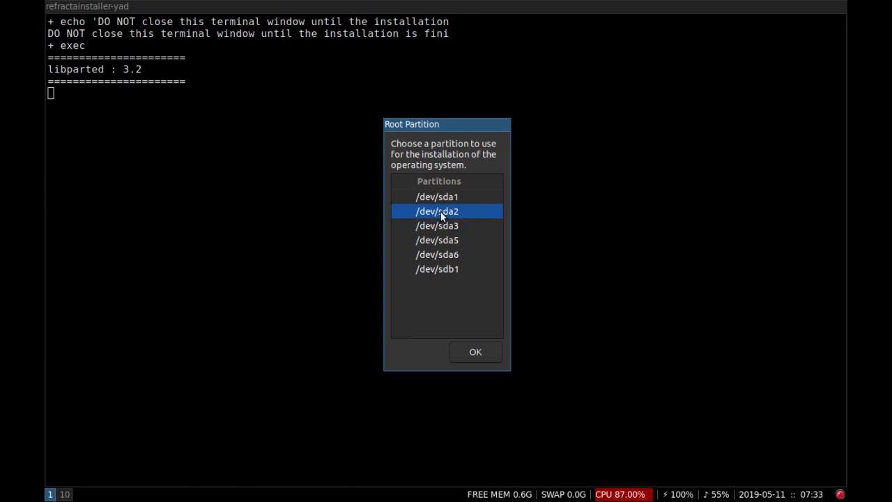
pyautogui.click(470, 354)
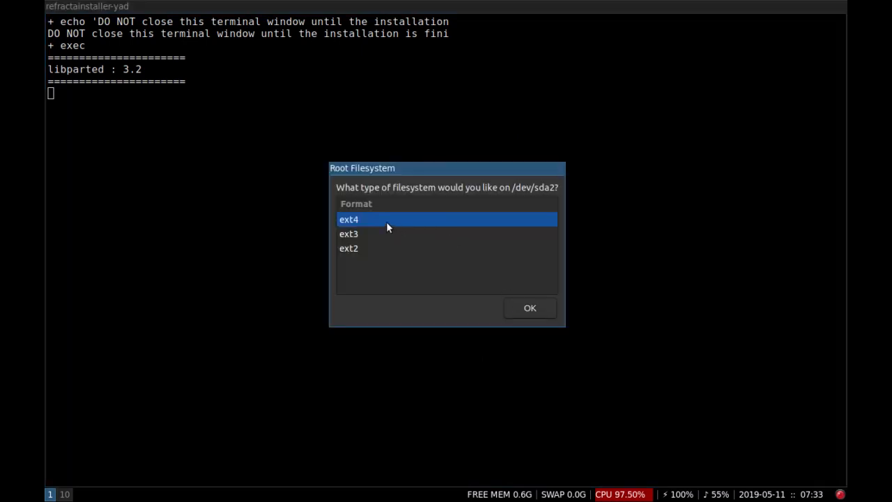
pyautogui.click(369, 230)
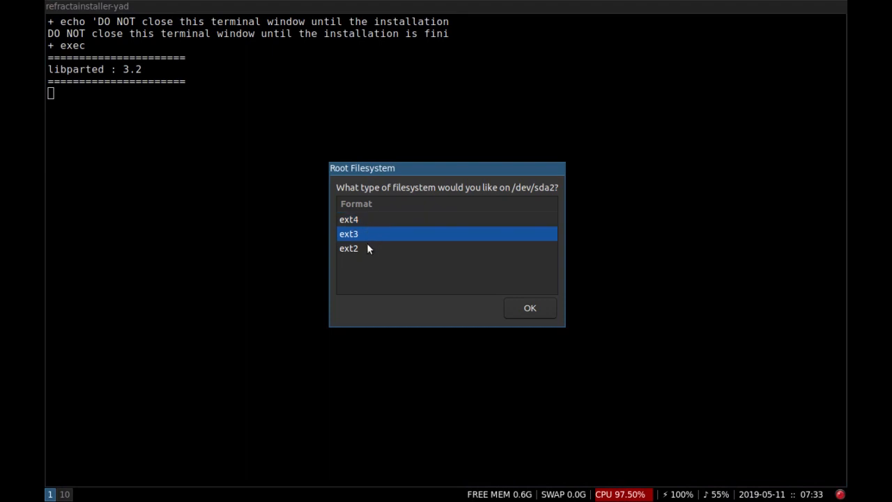
pyautogui.click(369, 221)
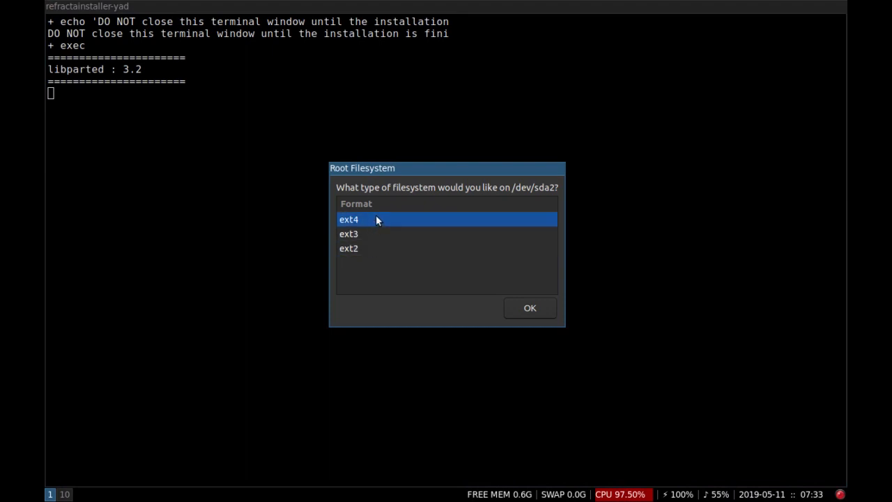
pyautogui.click(529, 311)
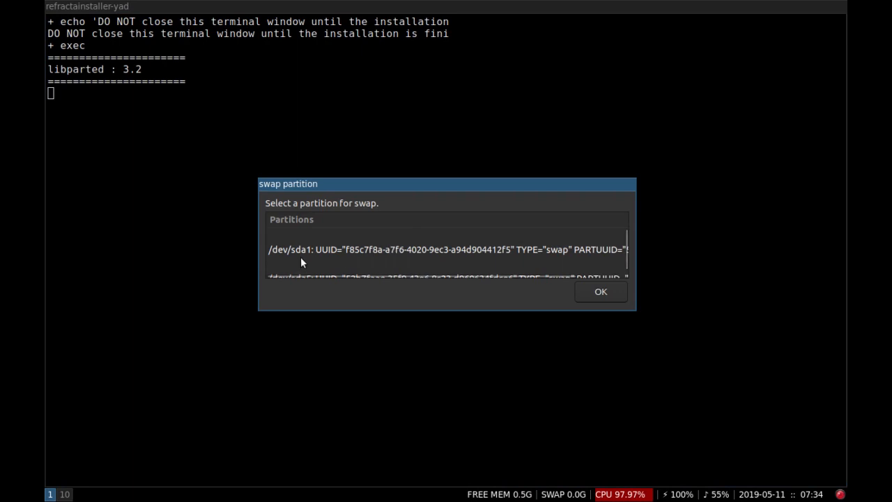
# Step: Choose /dev/sda1 as the swap partition and proceed with the installation from the summary
pyautogui.scroll(-1, 301, 260)
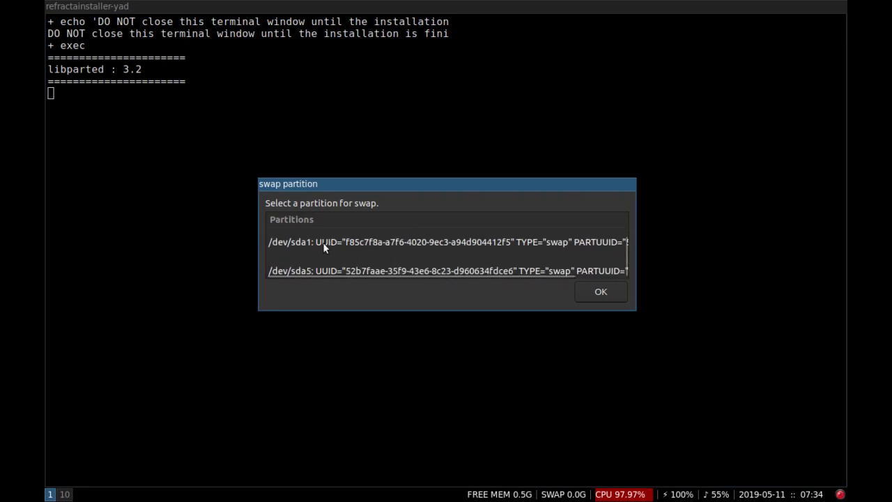
pyautogui.click(312, 242)
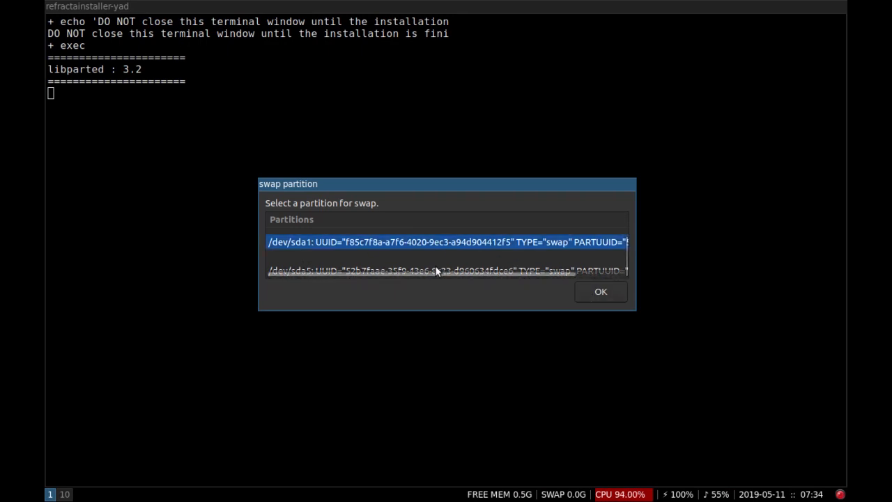
pyautogui.click(602, 290)
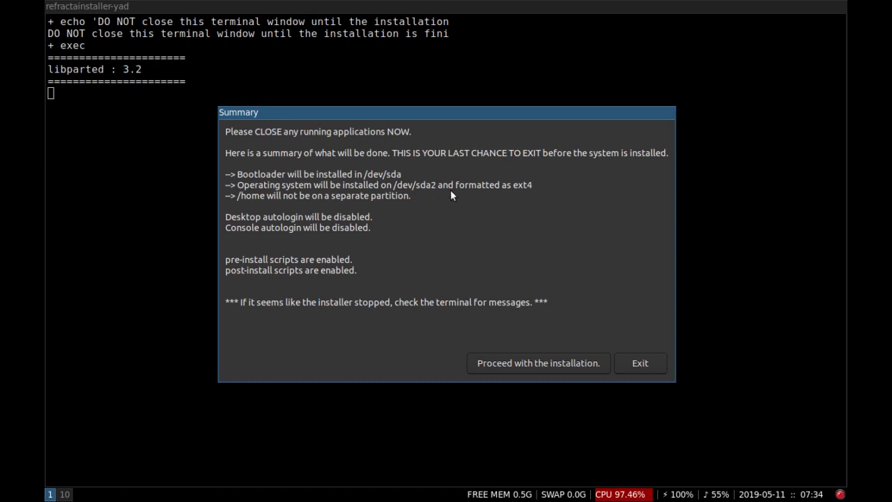
pyautogui.click(559, 364)
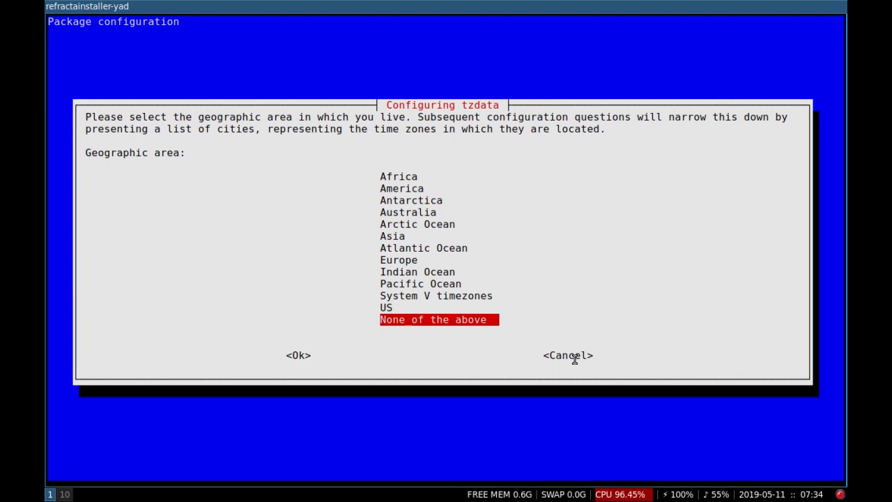
# Step: Set the geographic area for the time zone configuration to US
pyautogui.press('Up')
pyautogui.press('Up')
pyautogui.press('Up')
pyautogui.press('Up')
pyautogui.press('Up')
pyautogui.press('Up')
pyautogui.press('Up')
pyautogui.press('Up')
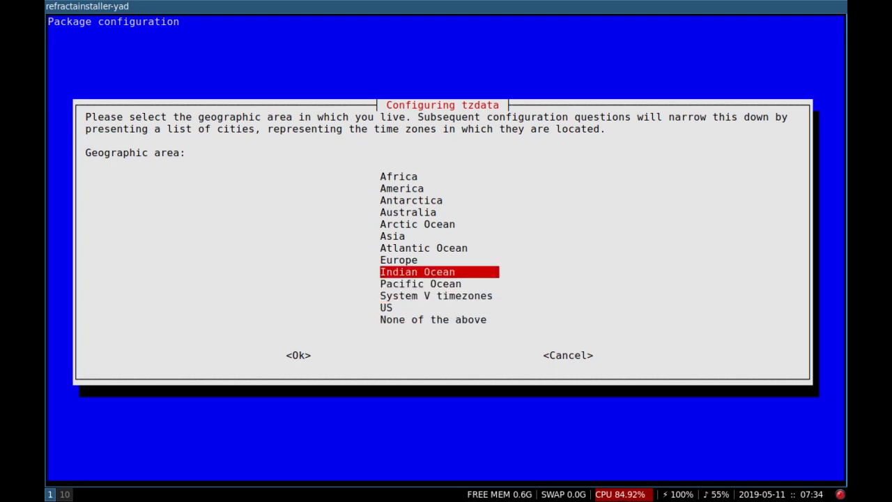
pyautogui.press('Down')
pyautogui.press('Down')
pyautogui.press('Down')
pyautogui.press('Down')
pyautogui.press('Down')
pyautogui.press('Down')
pyautogui.press('Down')
pyautogui.press('Down')
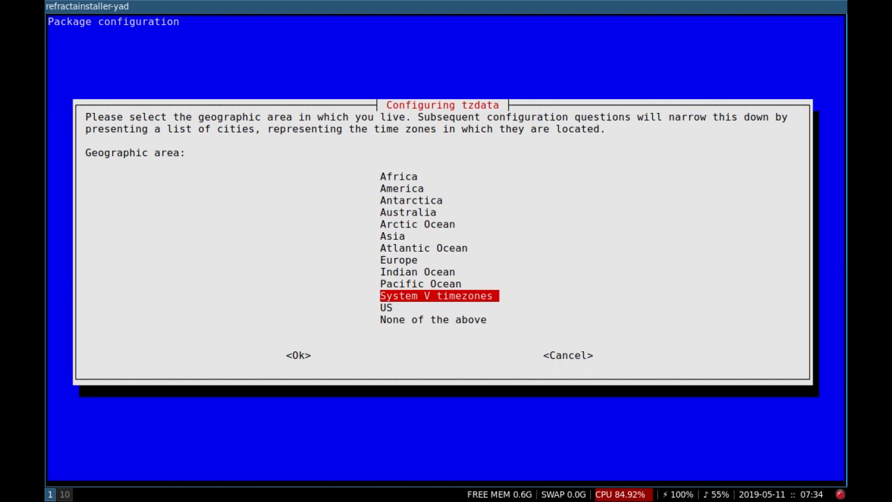
pyautogui.press('Up')
pyautogui.press('Up')
pyautogui.press('Up')
pyautogui.press('Up')
pyautogui.press('Down')
pyautogui.press('Down')
pyautogui.press('Down')
pyautogui.press('Down')
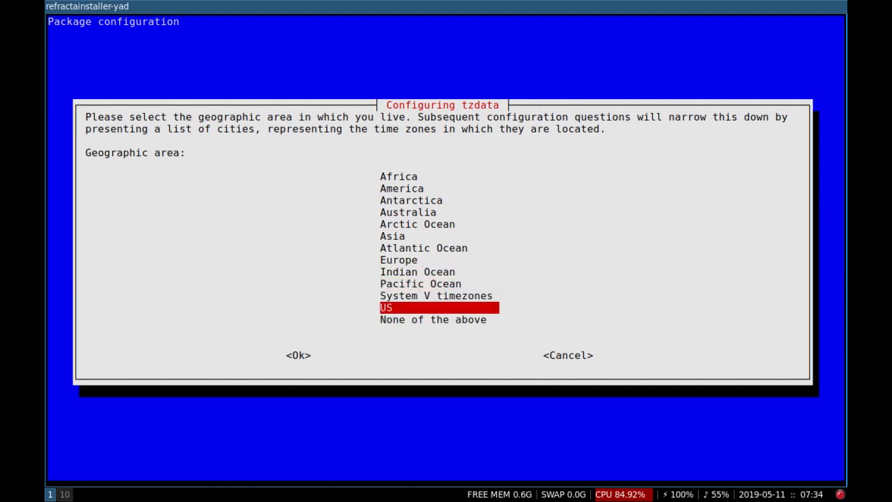
pyautogui.press('Up')
pyautogui.press('Return')
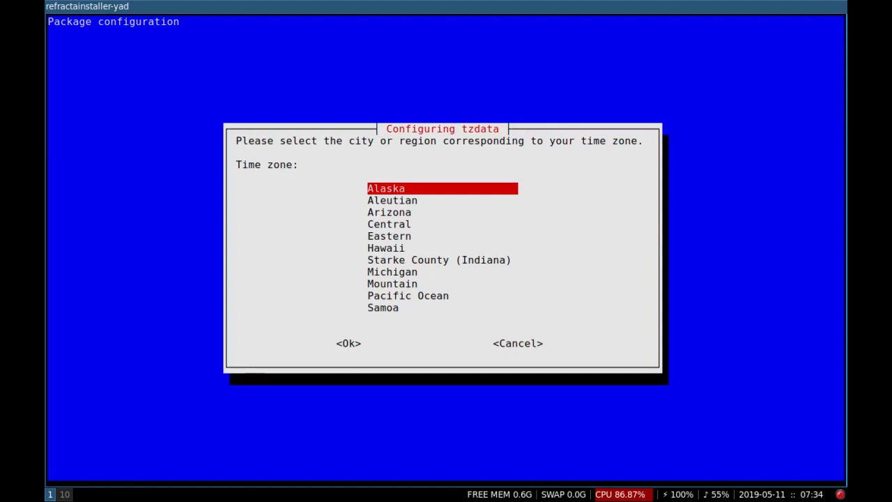
# Step: Set the time zone within the US area to Eastern
pyautogui.press('Down')
pyautogui.press('Down')
pyautogui.press('Down')
pyautogui.press('Down')
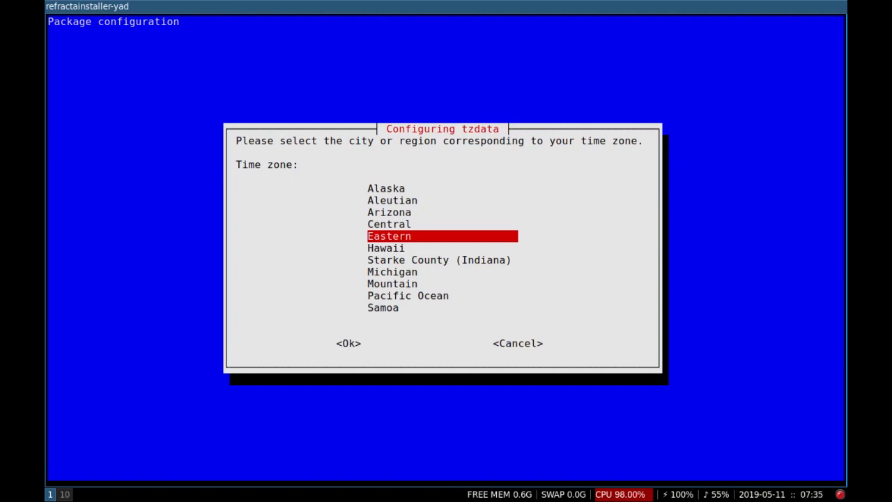
pyautogui.press('Return')
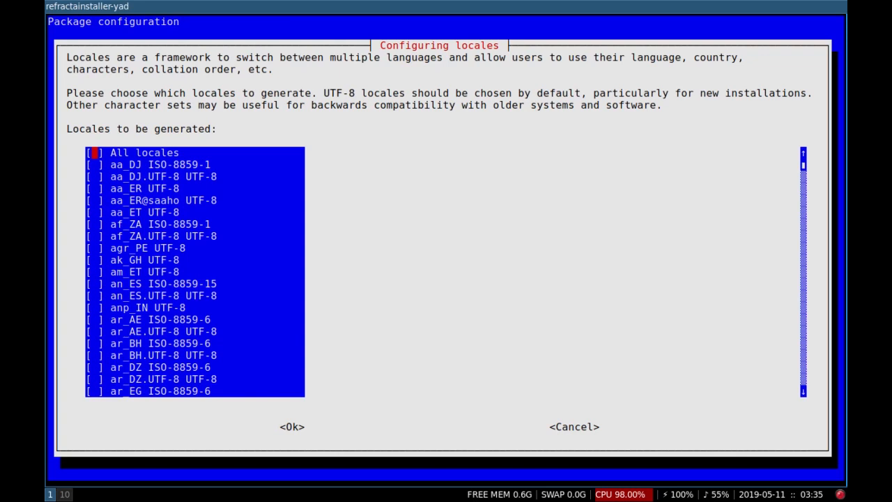
# Step: Keep en_US.UTF-8 UTF-8 as the only locale to generate and accept the locale selection
pyautogui.press('Down')
pyautogui.press('Down')
pyautogui.press('Down')
pyautogui.press('Down')
pyautogui.press('Down')
pyautogui.press('Down')
pyautogui.press('Down')
pyautogui.press('Down')
pyautogui.press('Down')
pyautogui.press('Down')
pyautogui.press('Down')
pyautogui.press('Down')
pyautogui.press('Down')
pyautogui.press('Down')
pyautogui.press('Down')
pyautogui.press('Down')
pyautogui.press('Down')
pyautogui.press('Down')
pyautogui.press('Down')
pyautogui.press('Down')
pyautogui.press('Down')
pyautogui.press('Down')
pyautogui.press('Down')
pyautogui.press('Down')
pyautogui.press('Down')
pyautogui.press('Down')
pyautogui.press('Down')
pyautogui.press('Down')
pyautogui.press('Down')
pyautogui.press('Down')
pyautogui.press('Down')
pyautogui.press('Down')
pyautogui.press('Down')
pyautogui.press('Down')
pyautogui.press('Down')
pyautogui.press('Down')
pyautogui.press('Down')
pyautogui.press('Down')
pyautogui.press('Down')
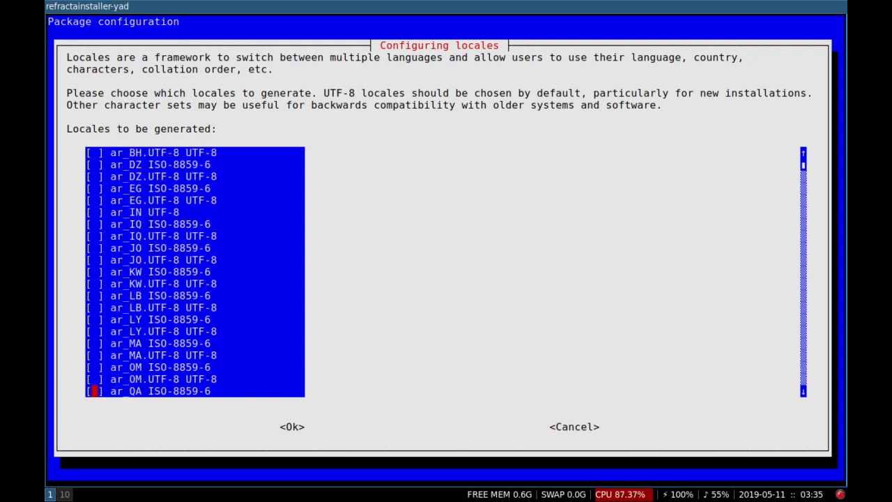
pyautogui.press('Down')
pyautogui.press('Down')
pyautogui.press('Down')
pyautogui.press('Down')
pyautogui.press('Down')
pyautogui.press('Down')
pyautogui.press('Down')
pyautogui.press('Down')
pyautogui.press('Down')
pyautogui.press('Down')
pyautogui.press('Down')
pyautogui.press('Down')
pyautogui.press('Down')
pyautogui.press('Down')
pyautogui.press('Down')
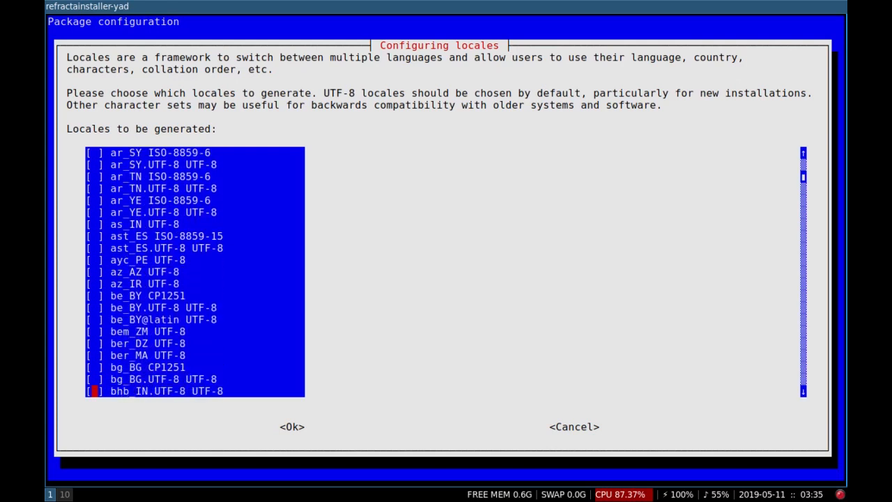
pyautogui.press('Down')
pyautogui.press('Down')
pyautogui.press('Down')
pyautogui.press('Down')
pyautogui.press('Down')
pyautogui.press('Down')
pyautogui.press('Down')
pyautogui.press('Down')
pyautogui.press('Down')
pyautogui.press('Down')
pyautogui.press('Down')
pyautogui.press('Down')
pyautogui.press('Down')
pyautogui.press('Down')
pyautogui.press('Down')
pyautogui.press('Down')
pyautogui.press('Down')
pyautogui.press('Down')
pyautogui.press('Down')
pyautogui.press('Down')
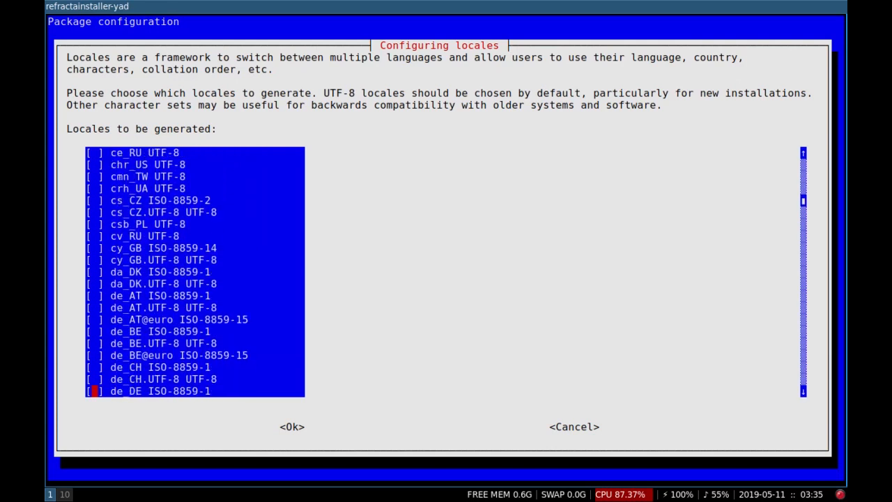
pyautogui.press('Down')
pyautogui.press('Down')
pyautogui.press('Down')
pyautogui.press('Down')
pyautogui.press('Down')
pyautogui.press('Down')
pyautogui.press('Down')
pyautogui.press('Down')
pyautogui.press('Down')
pyautogui.press('Down')
pyautogui.press('Down')
pyautogui.press('Down')
pyautogui.press('Down')
pyautogui.press('Down')
pyautogui.press('Down')
pyautogui.press('Down')
pyautogui.press('Down')
pyautogui.press('Down')
pyautogui.press('Down')
pyautogui.press('Down')
pyautogui.press('Down')
pyautogui.press('Down')
pyautogui.press('Down')
pyautogui.press('Down')
pyautogui.press('Down')
pyautogui.press('Down')
pyautogui.press('Down')
pyautogui.press('Down')
pyautogui.press('Down')
pyautogui.press('Down')
pyautogui.press('Down')
pyautogui.press('Down')
pyautogui.press('Down')
pyautogui.press('Down')
pyautogui.press('Down')
pyautogui.press('Down')
pyautogui.press('Down')
pyautogui.press('Down')
pyautogui.press('Down')
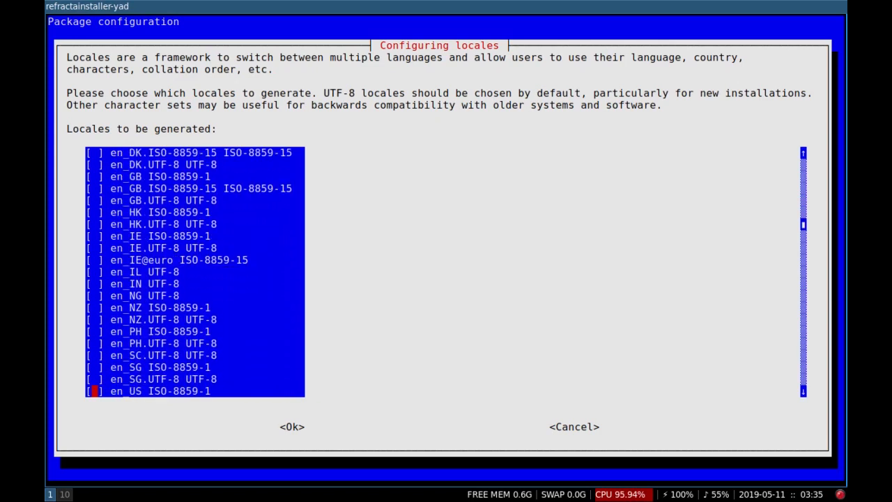
pyautogui.press('Down')
pyautogui.press('Down')
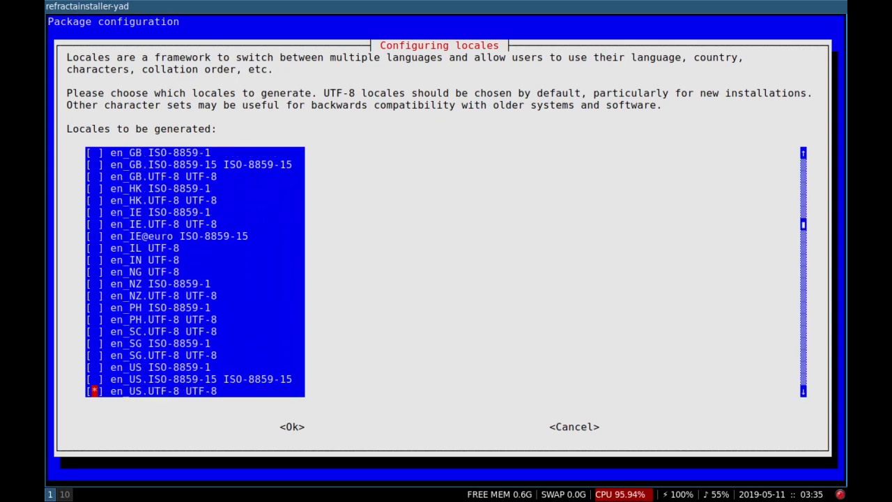
pyautogui.press('Down')
pyautogui.press('Down')
pyautogui.press('Down')
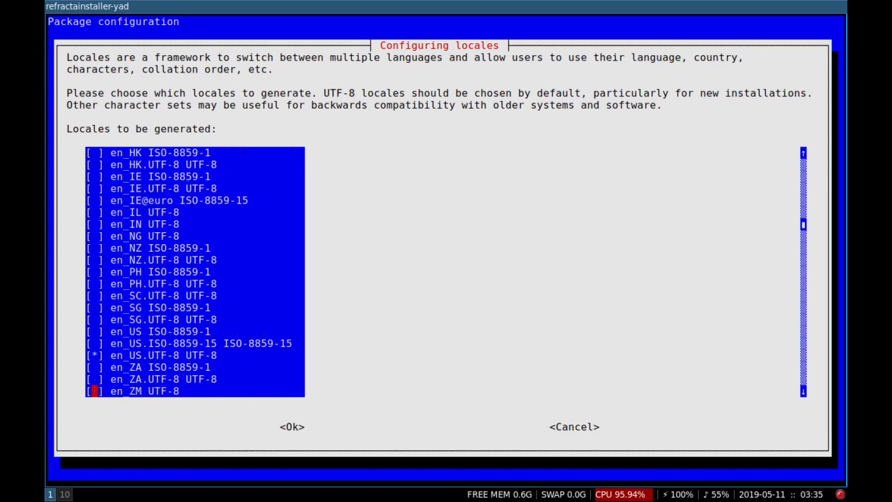
pyautogui.press('Up')
pyautogui.press('Up')
pyautogui.press('Up')
pyautogui.press('Up')
pyautogui.press('Down')
pyautogui.press('Return')
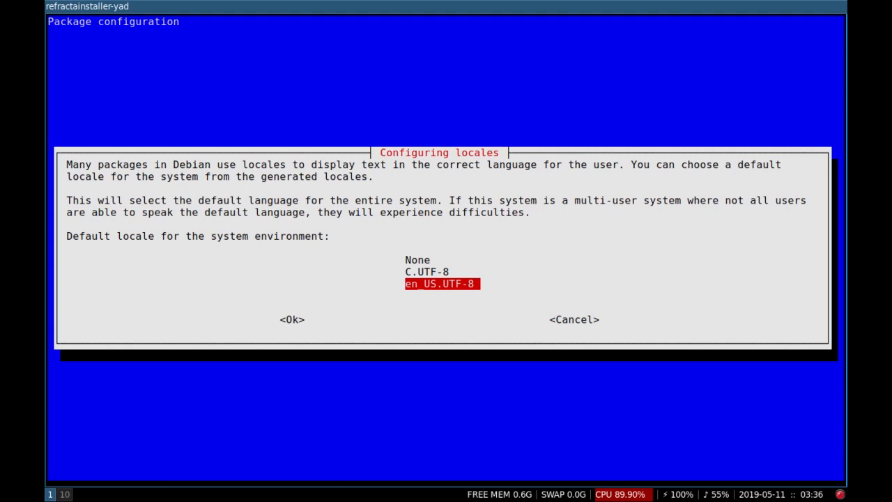
# Step: Choose en_US.UTF-8 as the default locale for the system environment
pyautogui.press('Up')
pyautogui.press('Up')
pyautogui.press('Down')
pyautogui.press('Down')
pyautogui.press('Return')
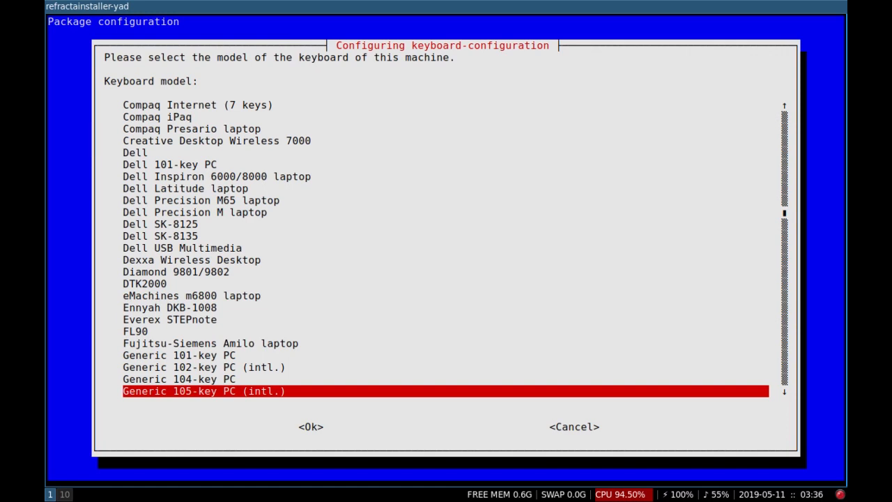
# Step: Accept Generic 105-key PC (intl.) as the keyboard model and English (US) as its layout
pyautogui.press('Return')
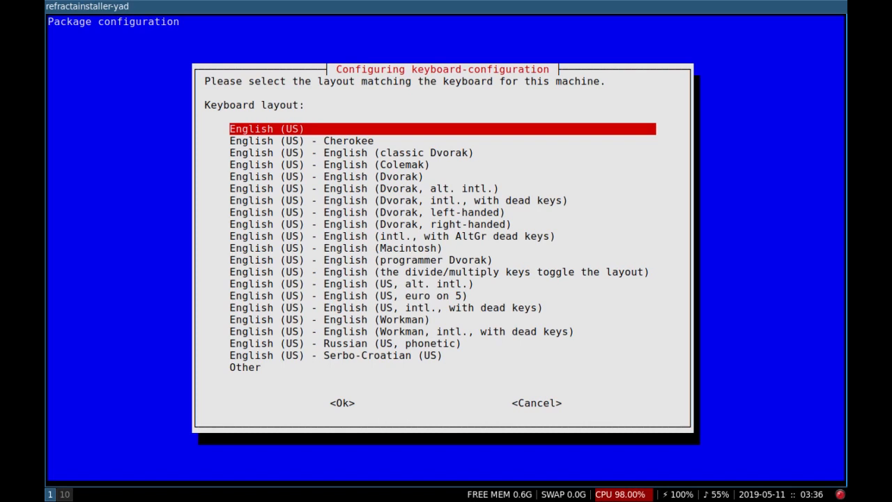
pyautogui.press('Return')
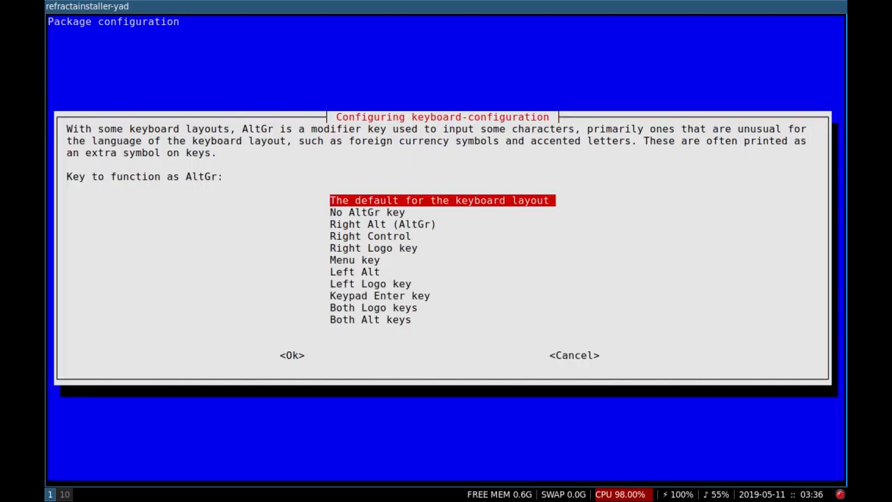
# Step: Accept the layout's default AltGr key and no compose key, and decline using Control+Alt+Backspace to terminate the X server
pyautogui.press('Return')
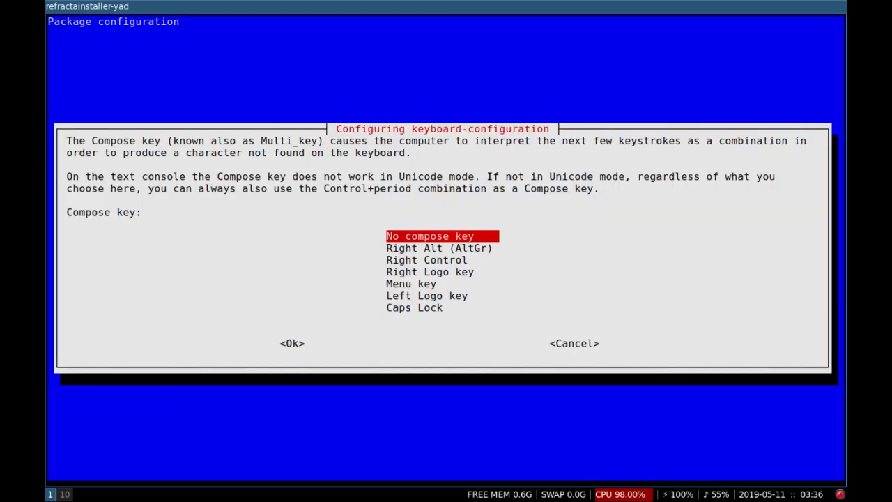
pyautogui.press('Return')
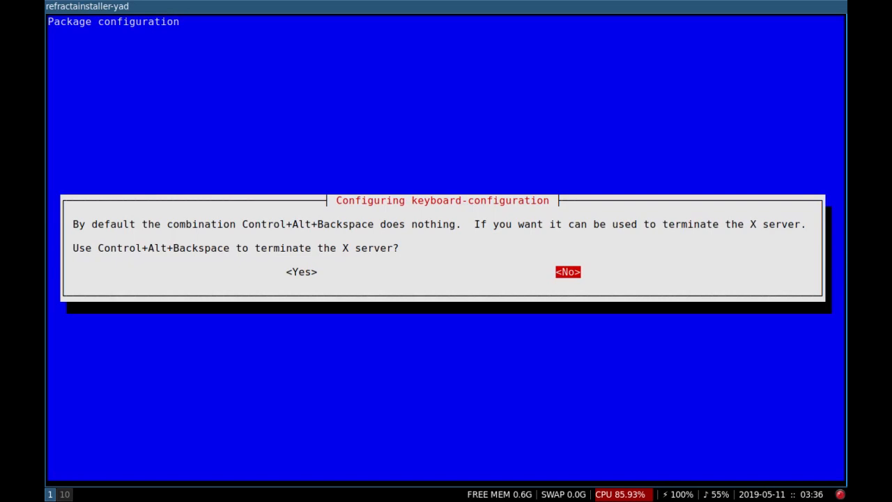
pyautogui.press('Return')
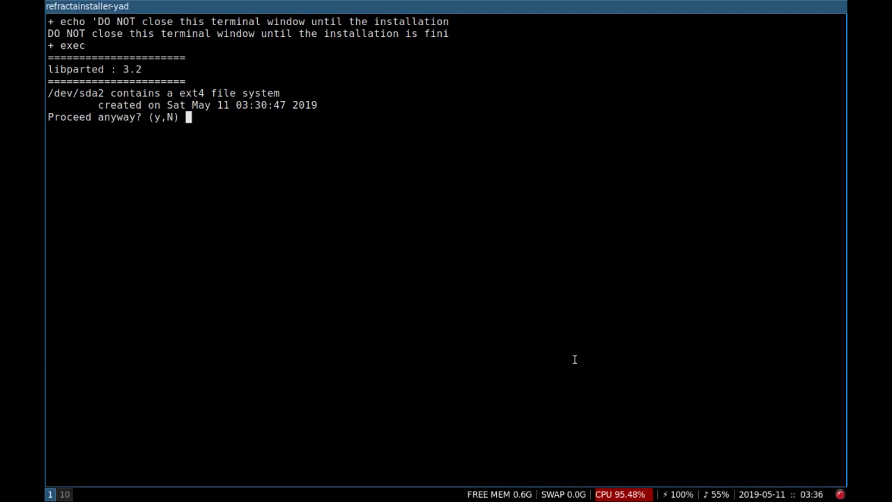
# Step: Agree to proceed with formatting /dev/sda2 despite its existing ext4 file system, and install the bootloader once the files are copied
pyautogui.write('y')
pyautogui.press('Return')
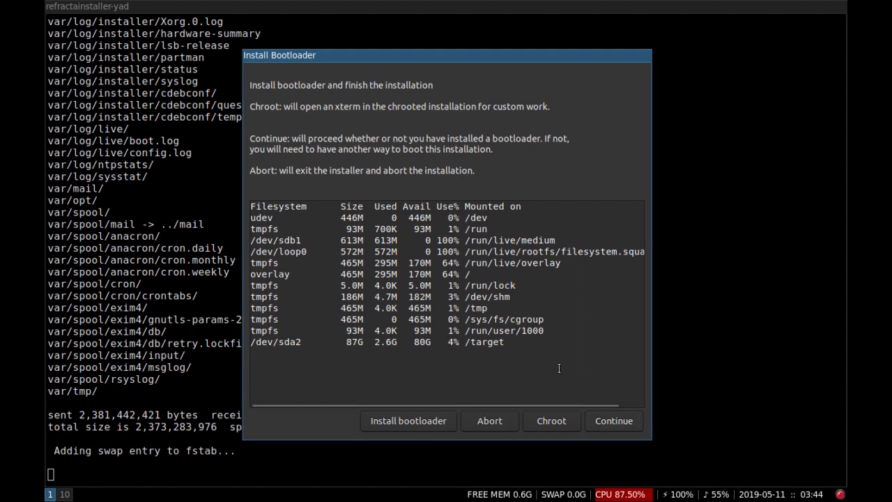
pyautogui.click(405, 421)
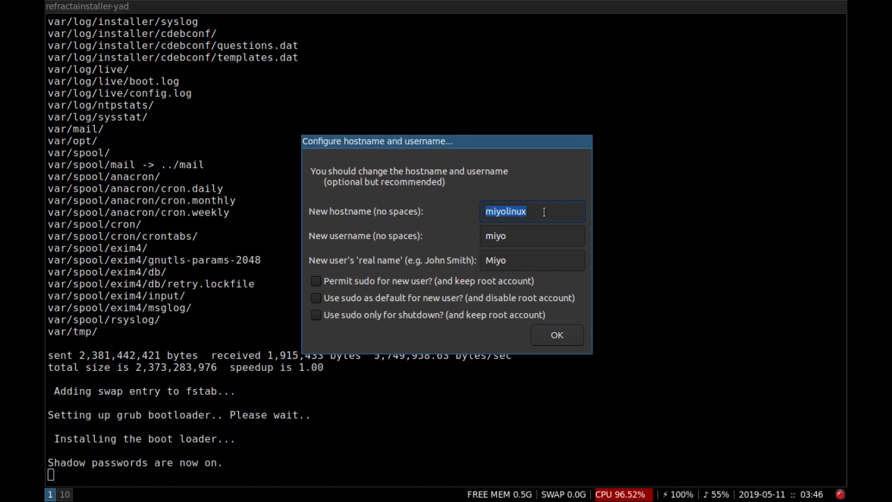
# Step: Enter the new user's username and real name, and permit sudo for that user while keeping the root account
pyautogui.press('Tab')
pyautogui.write('dan')
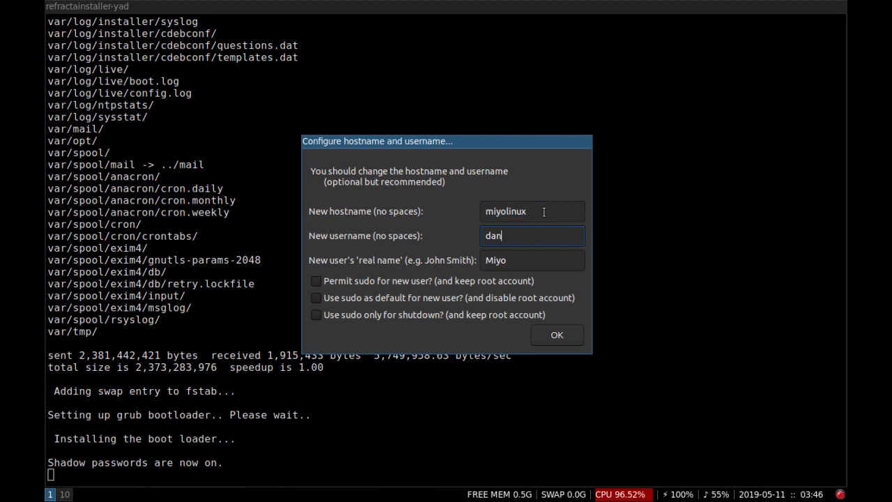
pyautogui.press('Tab')
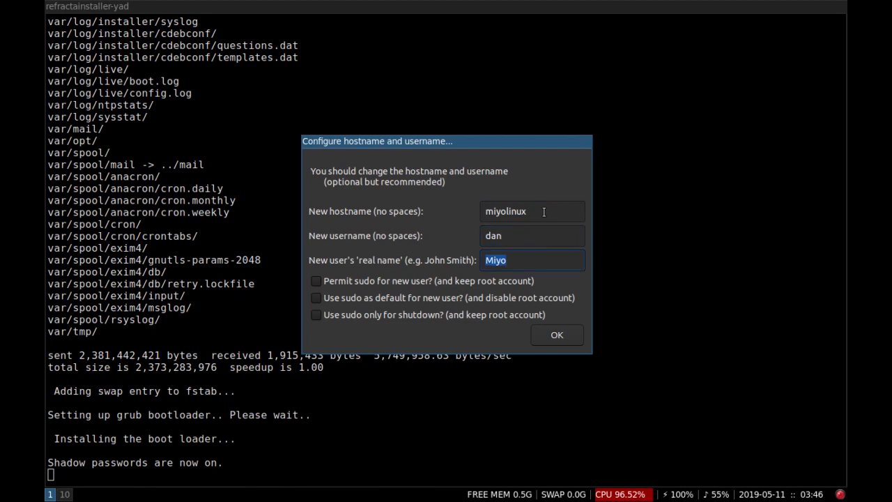
pyautogui.write('D')
pyautogui.click(494, 236)
pyautogui.doubleClick(493, 235)
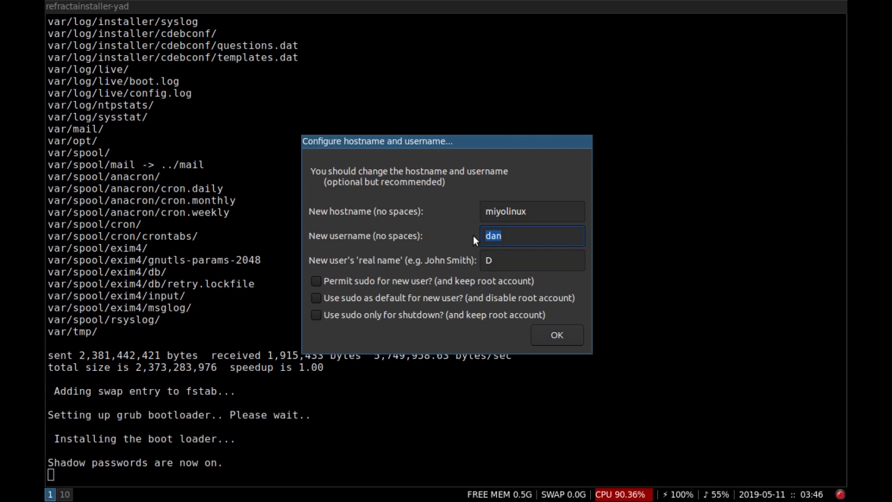
pyautogui.click(523, 262)
pyautogui.write('Dan')
pyautogui.click(317, 281)
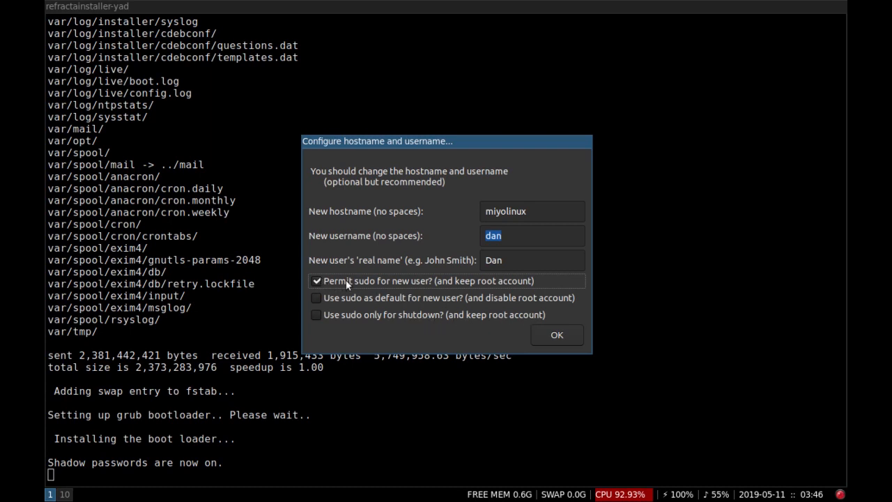
pyautogui.click(562, 339)
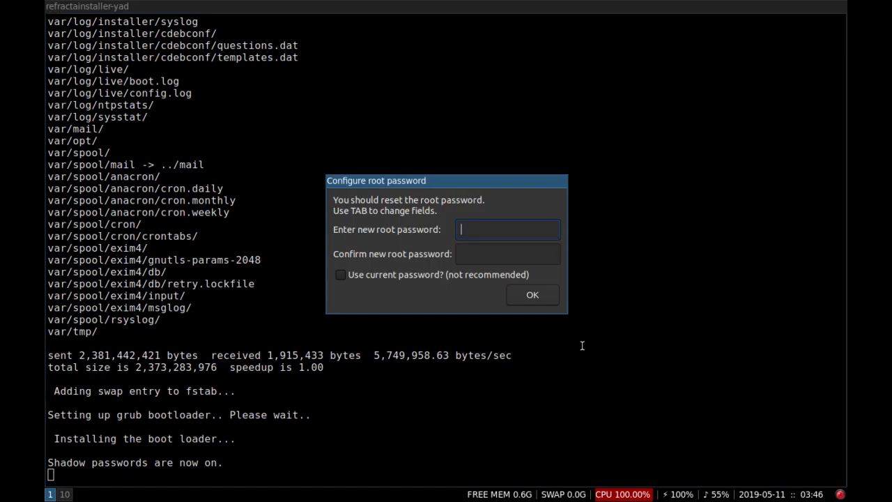
# Step: Enter and confirm the new root password
pyautogui.write('******')
pyautogui.press('Tab')
pyautogui.write('******')
pyautogui.press('Return')
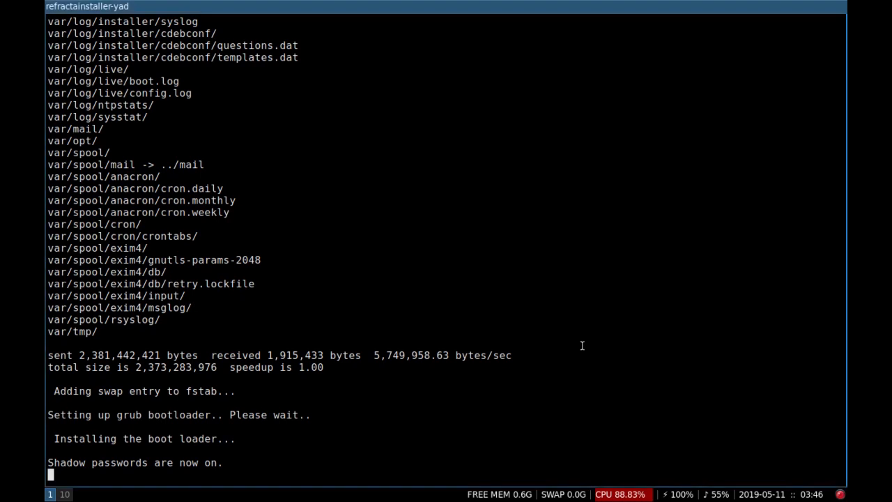
# Step: Enter and confirm the new user password, and dismiss the installation completion notice
pyautogui.write('***')
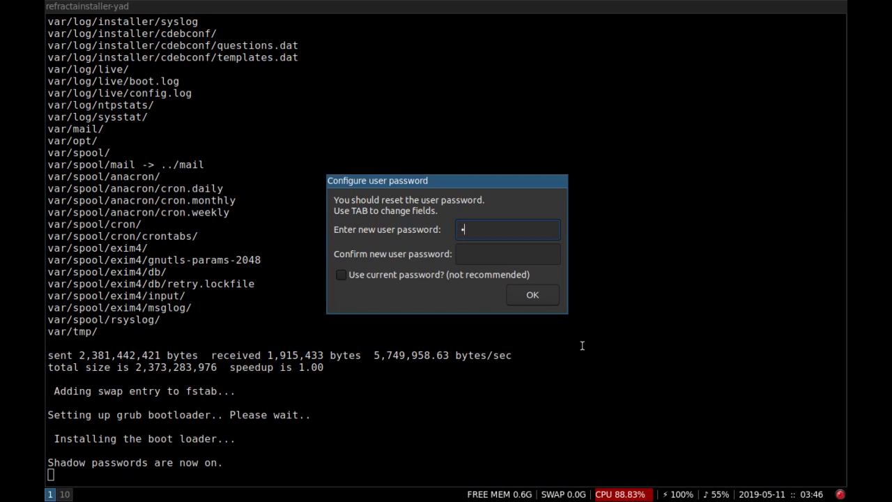
pyautogui.write('***')
pyautogui.press('Tab')
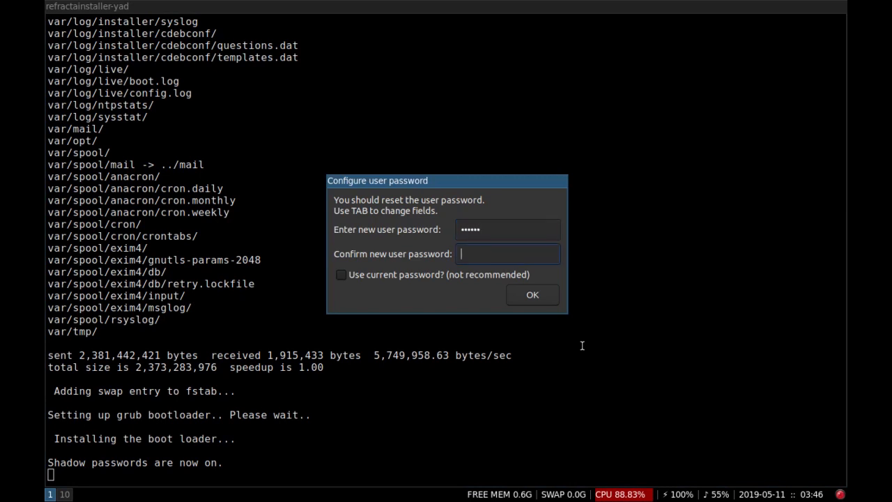
pyautogui.write('******')
pyautogui.press('Return')
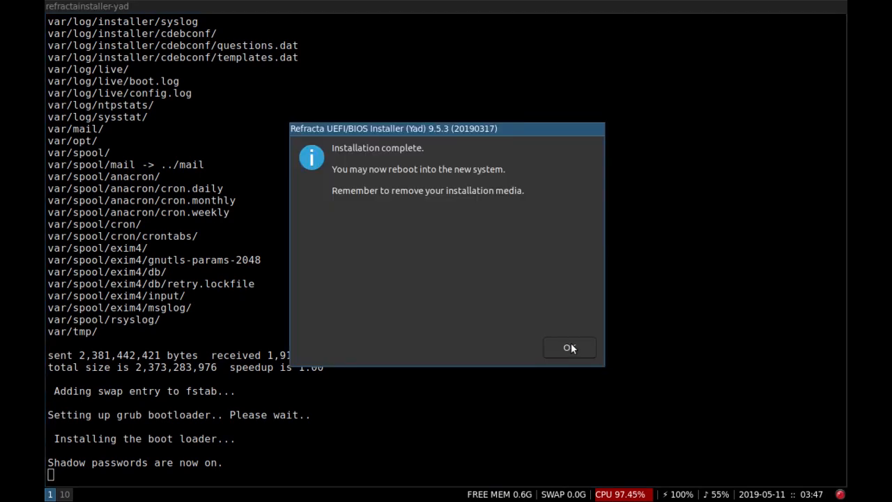
pyautogui.click(565, 347)
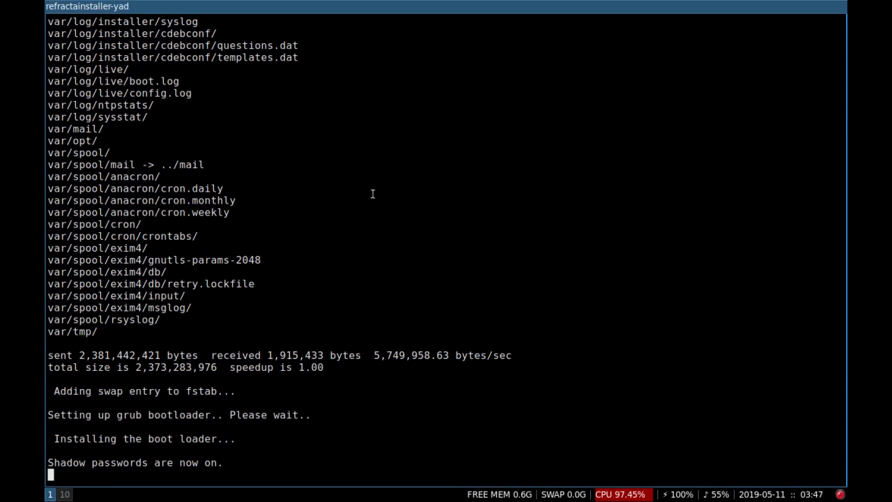